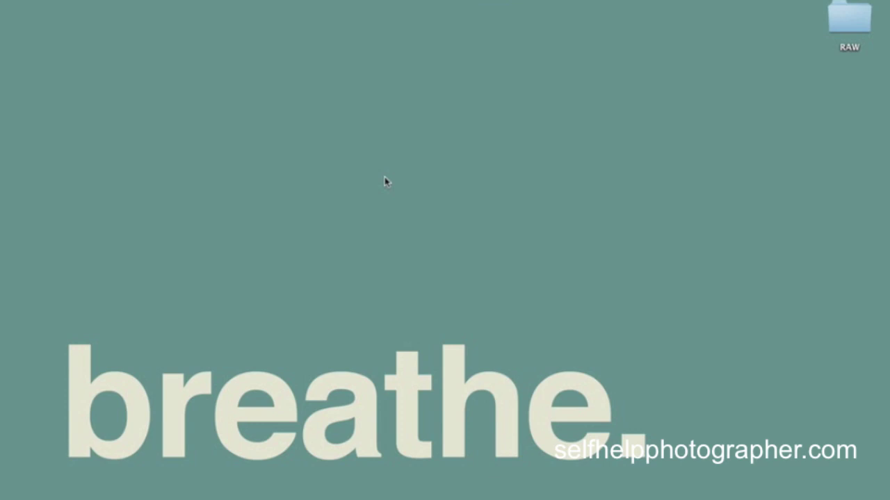
Open Launchpad with F4 to show the grid of installed applications
{"action": "key", "text": "F4"}
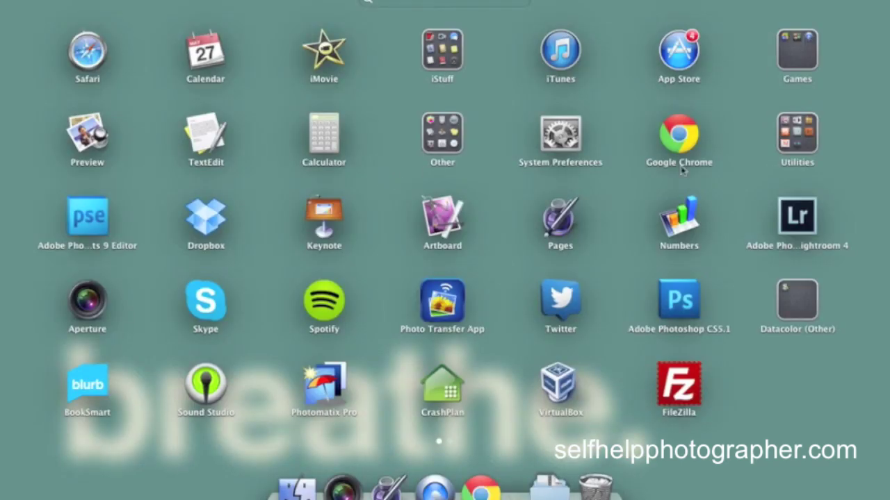
Launch Adobe Photoshop Lightroom 4 and open its Import dialog from the Library module
{"action": "left_click", "coordinate": [813, 223]}
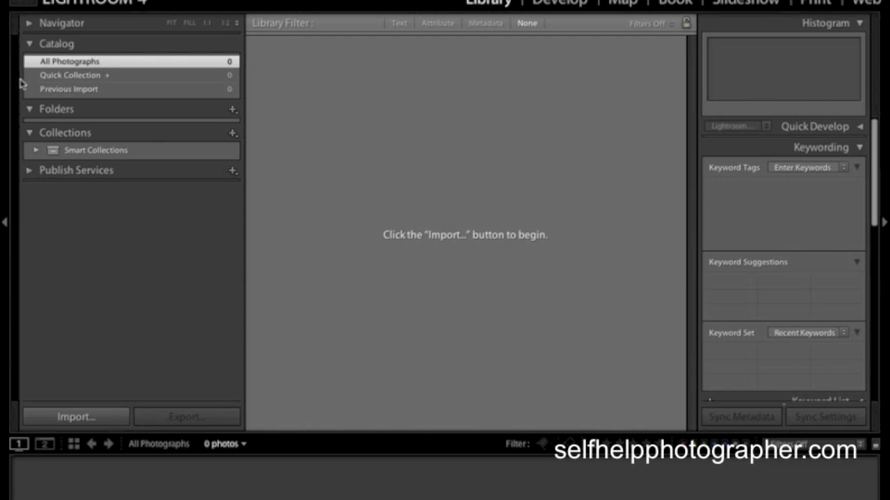
{"action": "left_click", "coordinate": [77, 417]}
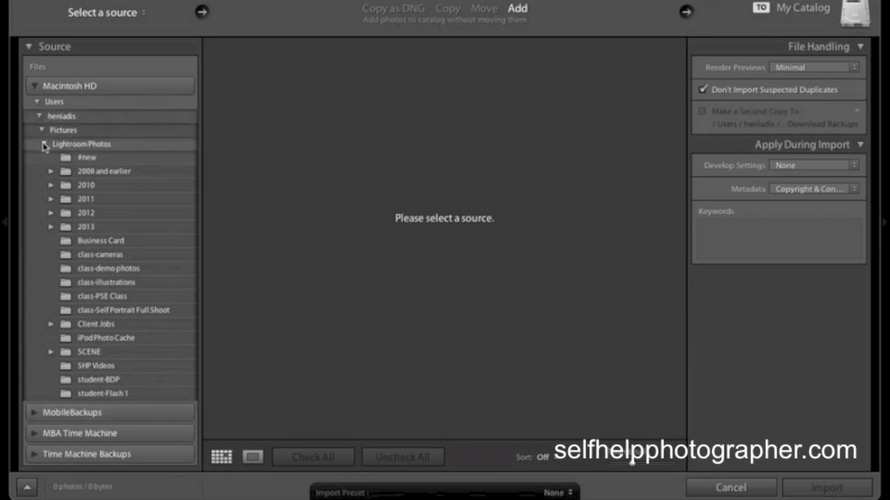
Import IMG_5446 and IMG_5467 from the Desktop's RAW folder into the catalog
{"action": "left_click", "coordinate": [40, 117]}
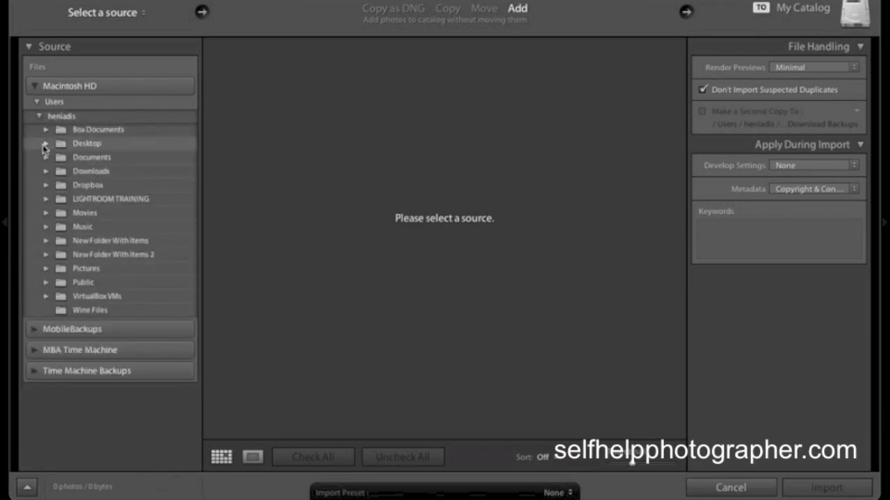
{"action": "left_click", "coordinate": [45, 143]}
{"action": "left_click", "coordinate": [75, 158]}
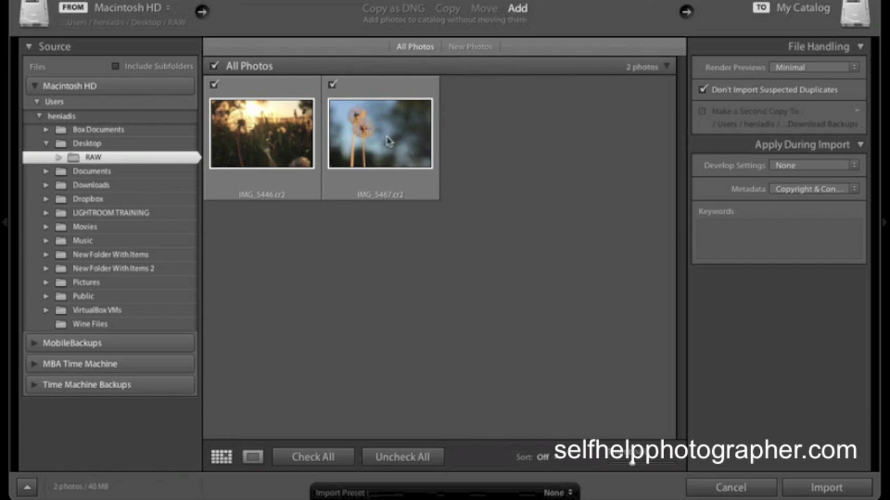
{"action": "left_click", "coordinate": [826, 488]}
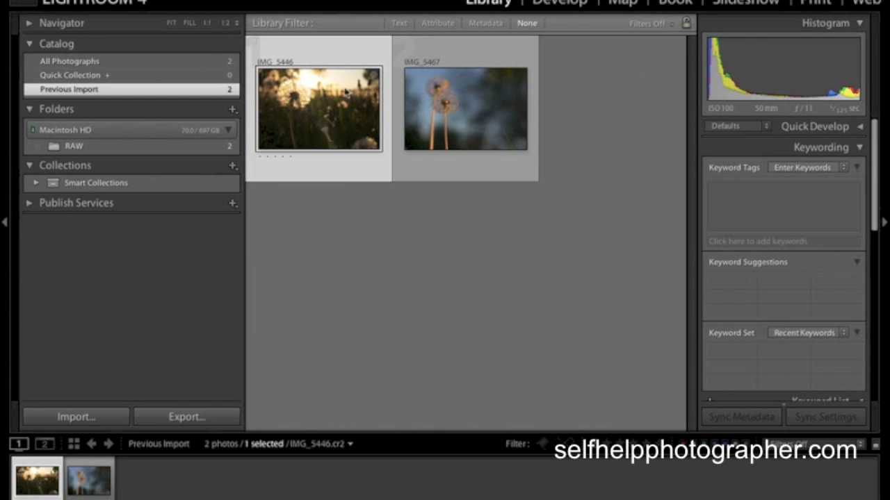
Enlarge the sunset dandelion photo IMG_5446 in Loupe view
{"action": "double_click", "coordinate": [310, 108]}
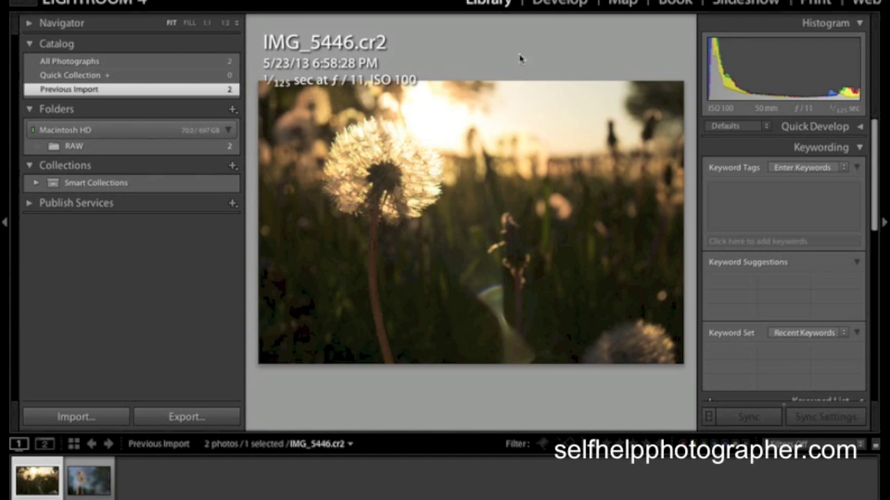
In Develop, preview the Auto, Daylight, Cloudy and Shade white balance presets
{"action": "left_click", "coordinate": [558, 5]}
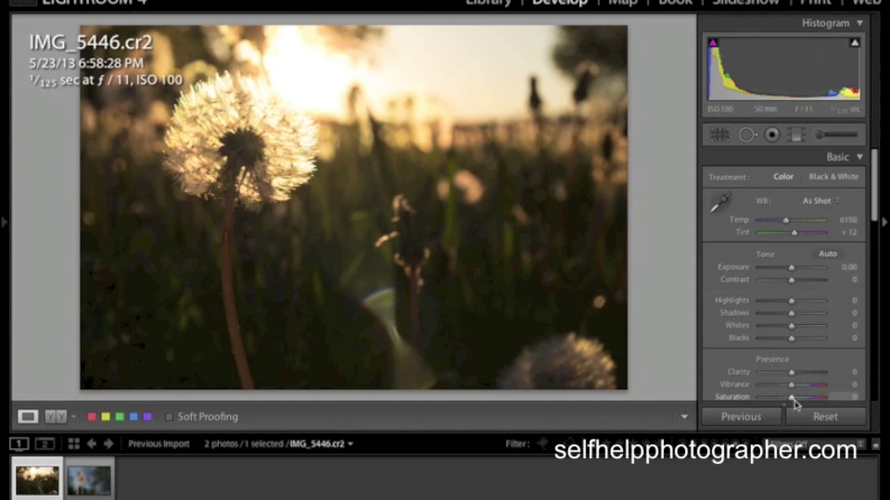
{"action": "left_click", "coordinate": [818, 201]}
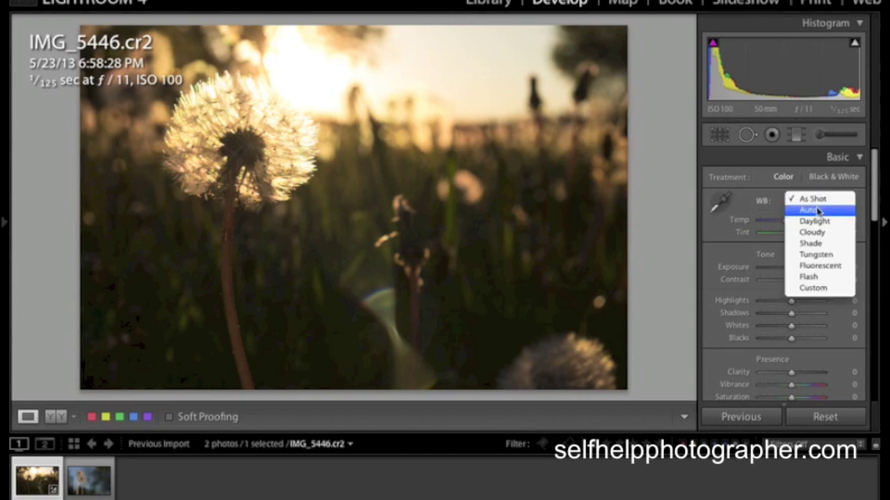
{"action": "left_click", "coordinate": [818, 211]}
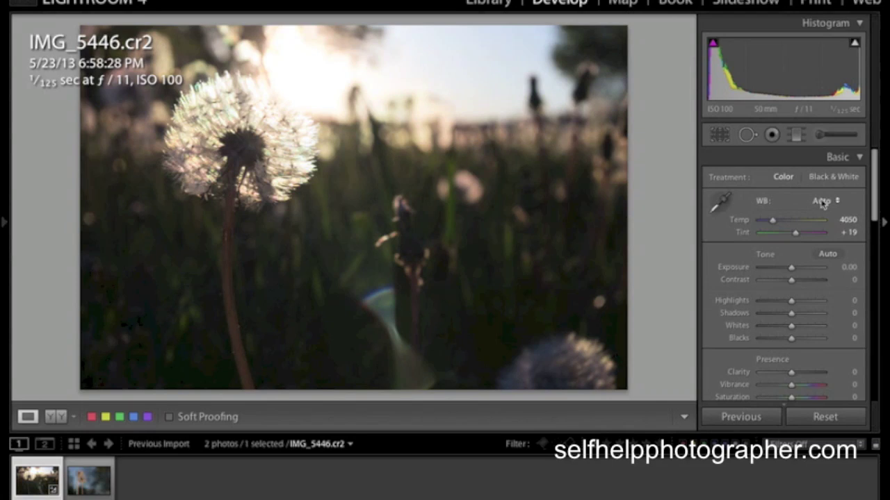
{"action": "left_click", "coordinate": [821, 201]}
{"action": "left_click", "coordinate": [820, 211]}
{"action": "left_click", "coordinate": [825, 202]}
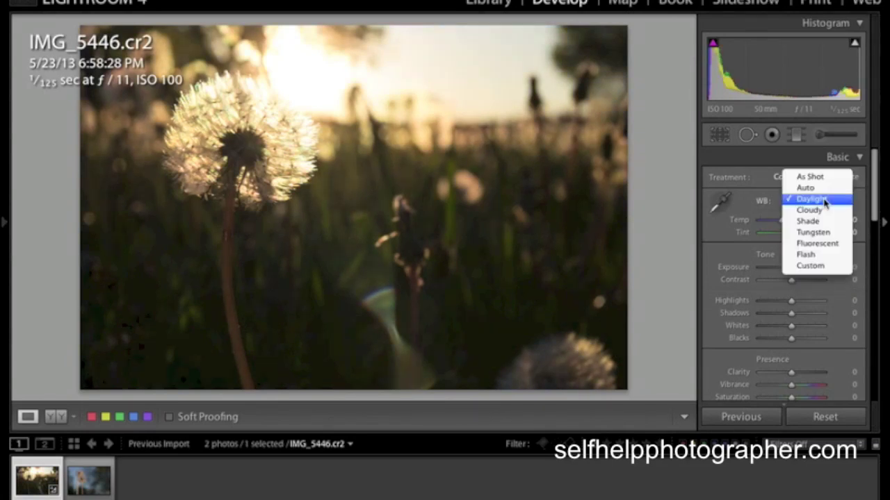
{"action": "left_click", "coordinate": [825, 210]}
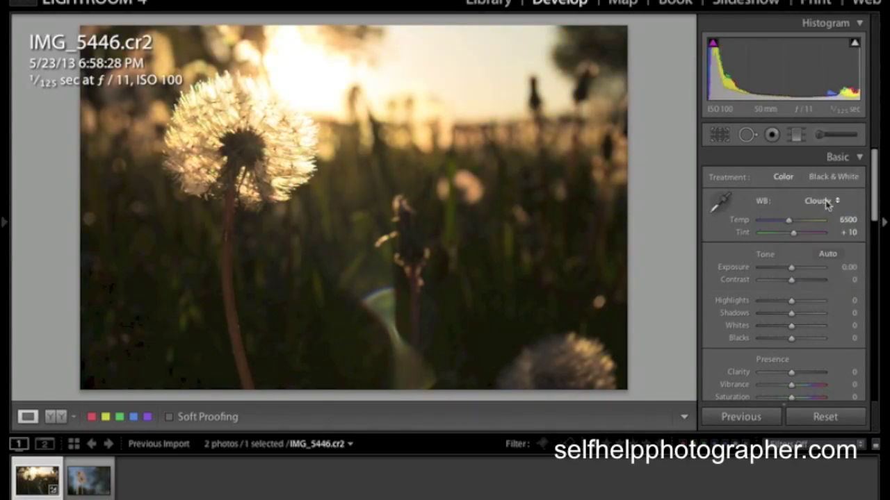
{"action": "left_click", "coordinate": [825, 201]}
{"action": "left_click", "coordinate": [827, 211]}
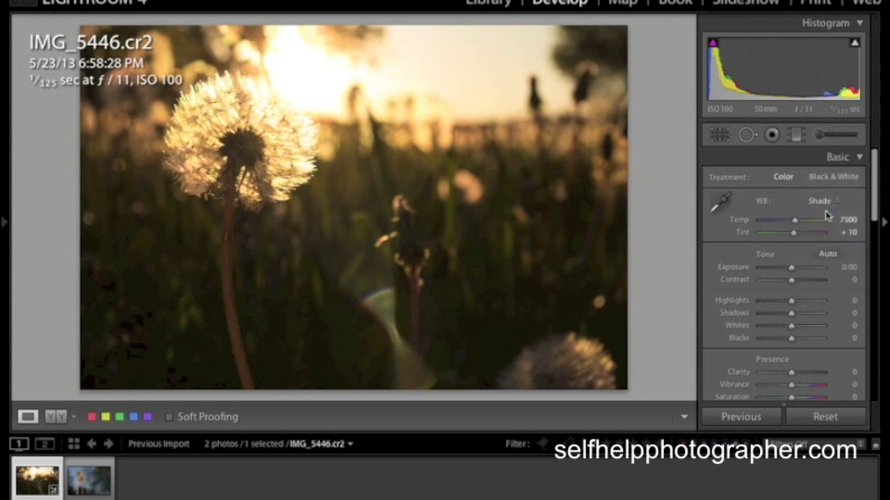
Restore As Shot white balance and activate the WB eyedropper
{"action": "left_click", "coordinate": [823, 202]}
{"action": "left_click", "coordinate": [820, 151]}
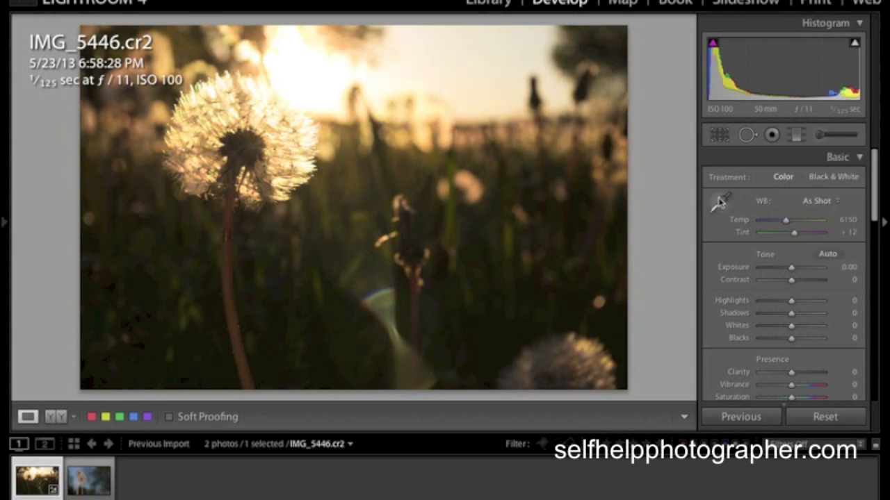
{"action": "left_click", "coordinate": [719, 203]}
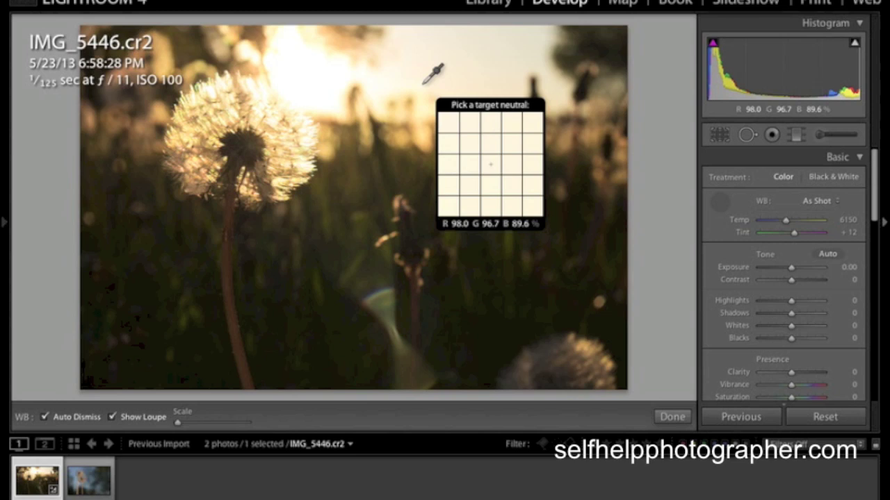
Sample a neutral spot in the bright sky, giving Custom WB at Temp 4500, Tint +22
{"action": "left_click", "coordinate": [481, 65]}
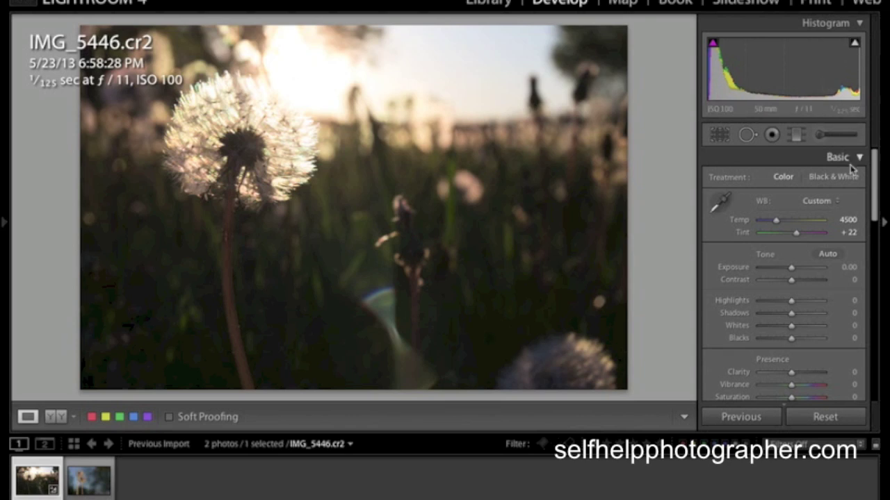
Reset white balance to As Shot and try cooling the colour temperature
{"action": "left_click", "coordinate": [824, 202]}
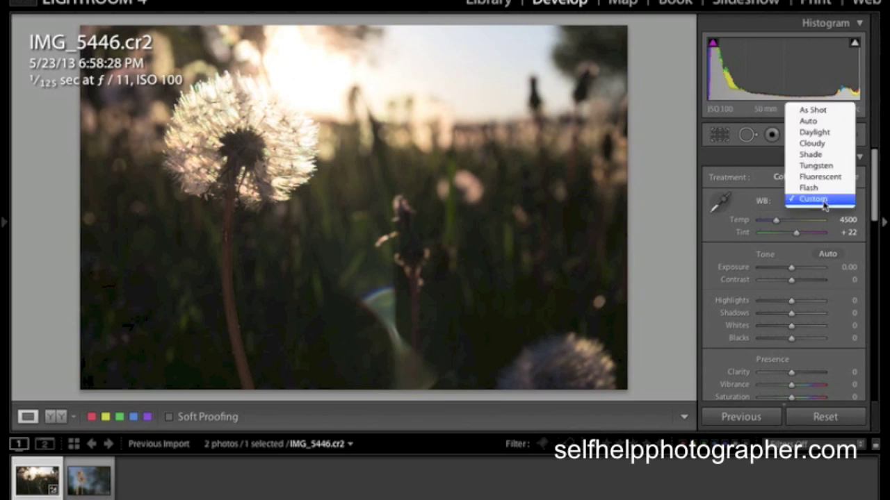
{"action": "left_click", "coordinate": [813, 113]}
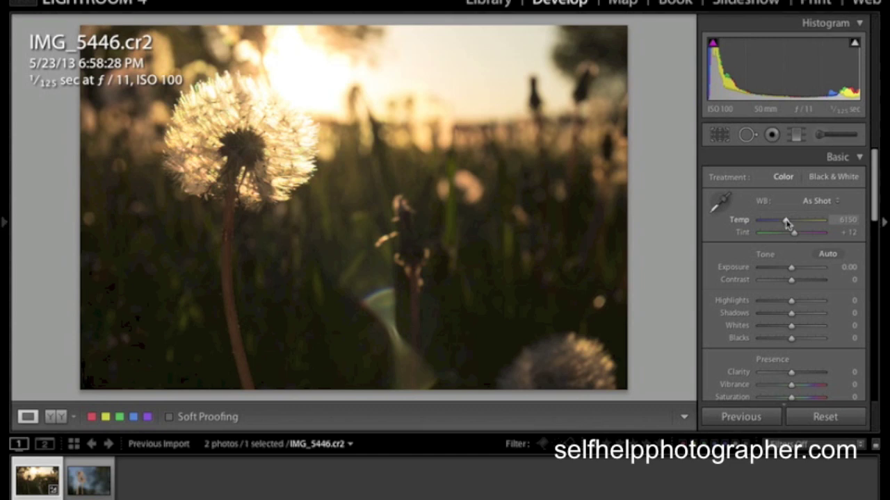
{"action": "left_click_drag", "start_coordinate": [786, 222], "coordinate": [747, 234]}
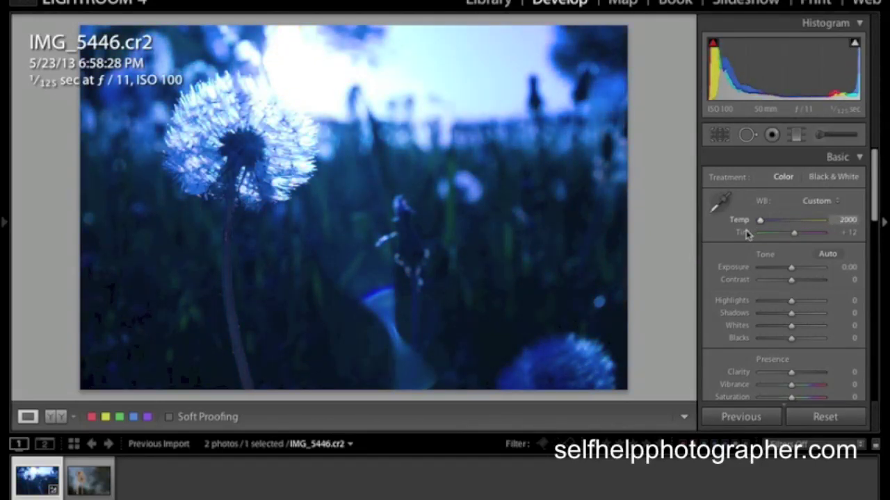
Reset to As Shot, then warm Temp to 8469 and adjust Tint to +11
{"action": "left_click", "coordinate": [816, 203]}
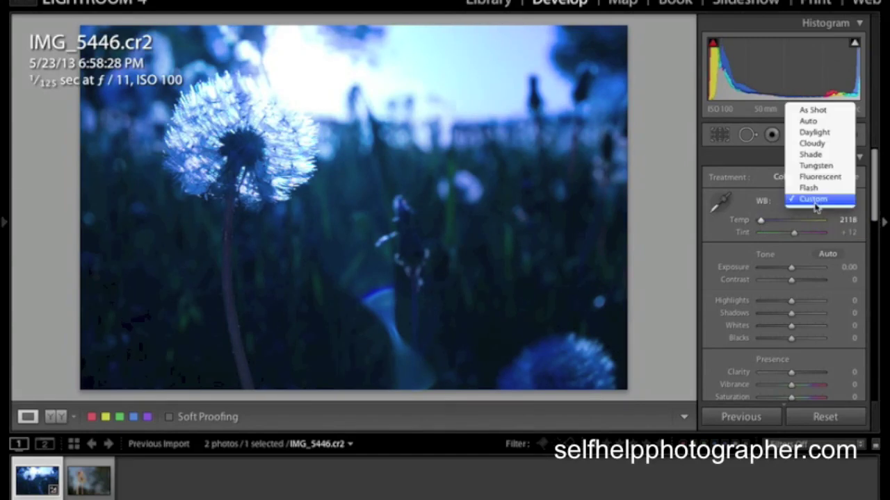
{"action": "left_click", "coordinate": [809, 111]}
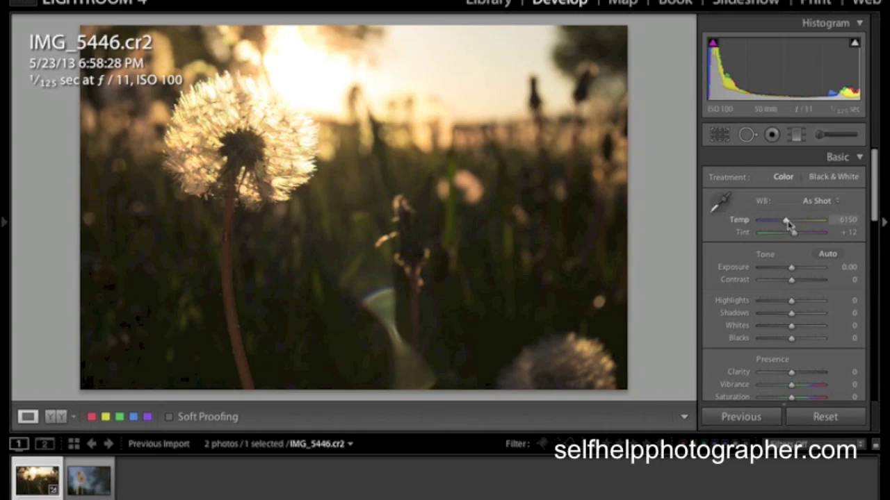
{"action": "left_click_drag", "start_coordinate": [788, 222], "coordinate": [799, 224]}
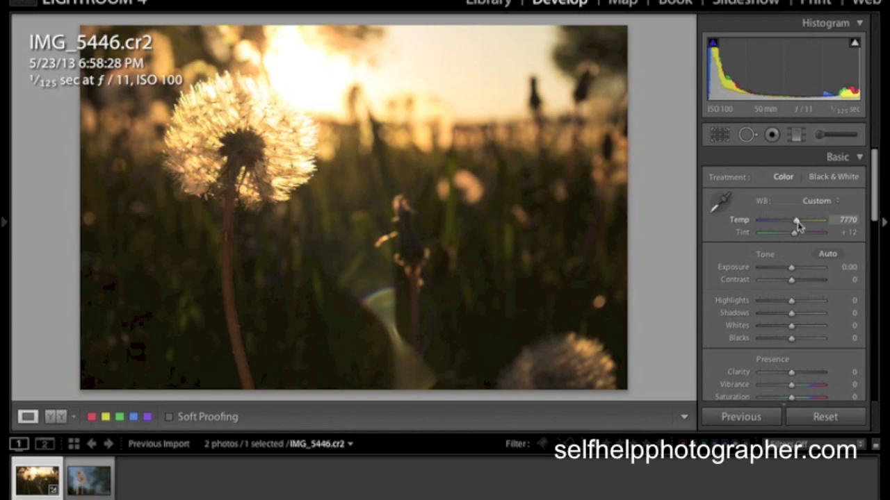
{"action": "left_click_drag", "start_coordinate": [798, 225], "coordinate": [802, 226]}
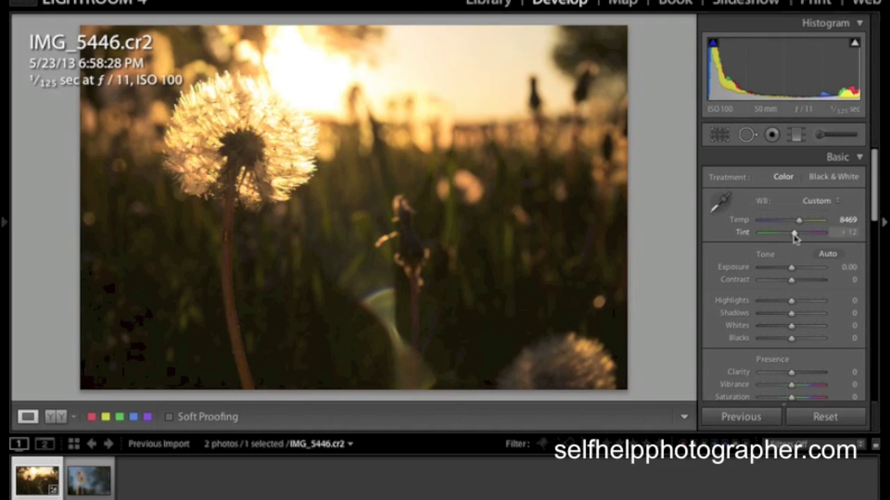
{"action": "mouse_move", "coordinate": [796, 238]}
{"action": "left_mouse_down"}
{"action": "mouse_move", "coordinate": [754, 242]}
{"action": "mouse_move", "coordinate": [827, 242]}
{"action": "mouse_move", "coordinate": [758, 245]}
{"action": "mouse_move", "coordinate": [817, 240]}
{"action": "mouse_move", "coordinate": [795, 241]}
{"action": "left_mouse_up"}
{"action": "left_click", "coordinate": [846, 233]}
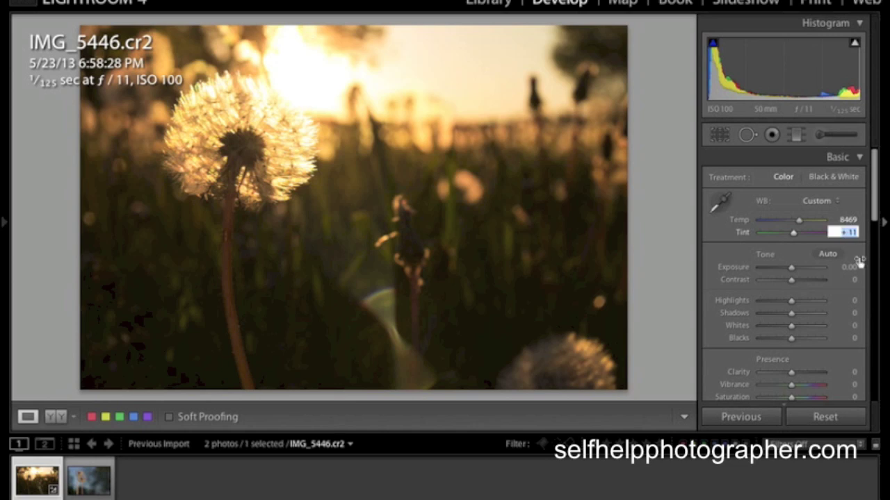
Set Tint to +12, raise Exposure to +1.60 and pull Highlights to -100
{"action": "type", "text": "12"}
{"action": "key", "text": "Return"}
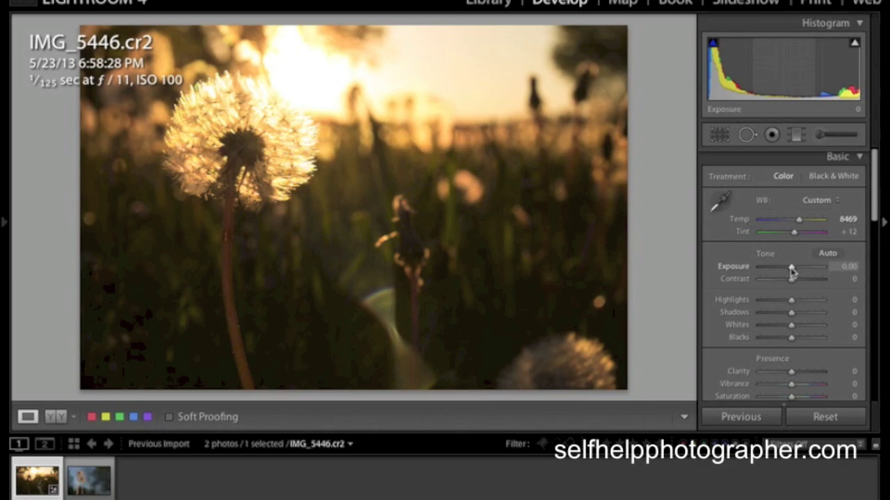
{"action": "mouse_move", "coordinate": [791, 271]}
{"action": "left_mouse_down"}
{"action": "mouse_move", "coordinate": [804, 271]}
{"action": "mouse_move", "coordinate": [766, 272]}
{"action": "mouse_move", "coordinate": [814, 278]}
{"action": "mouse_move", "coordinate": [790, 280]}
{"action": "left_mouse_up"}
{"action": "left_click_drag", "start_coordinate": [793, 268], "coordinate": [800, 268]}
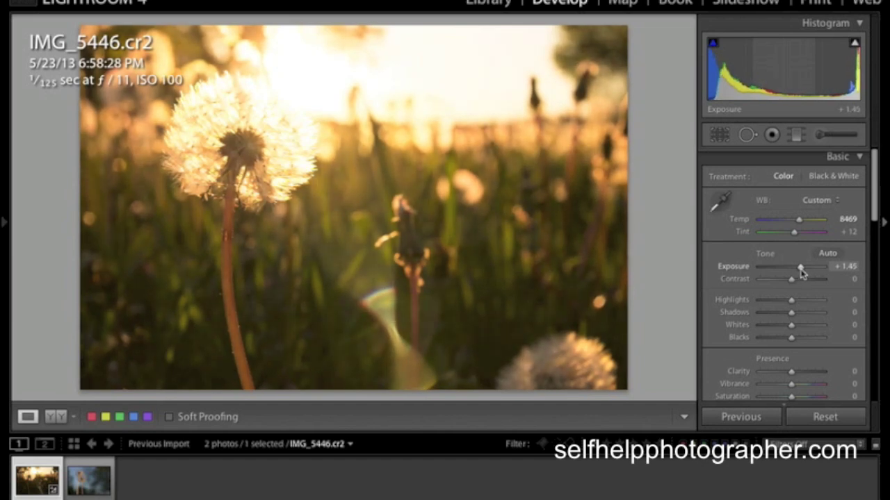
{"action": "left_click_drag", "start_coordinate": [800, 268], "coordinate": [802, 269]}
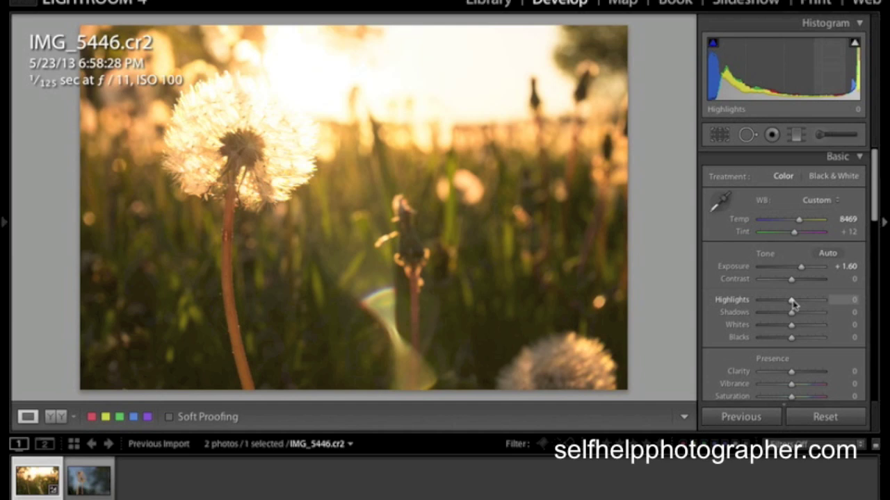
{"action": "left_click_drag", "start_coordinate": [793, 304], "coordinate": [761, 311]}
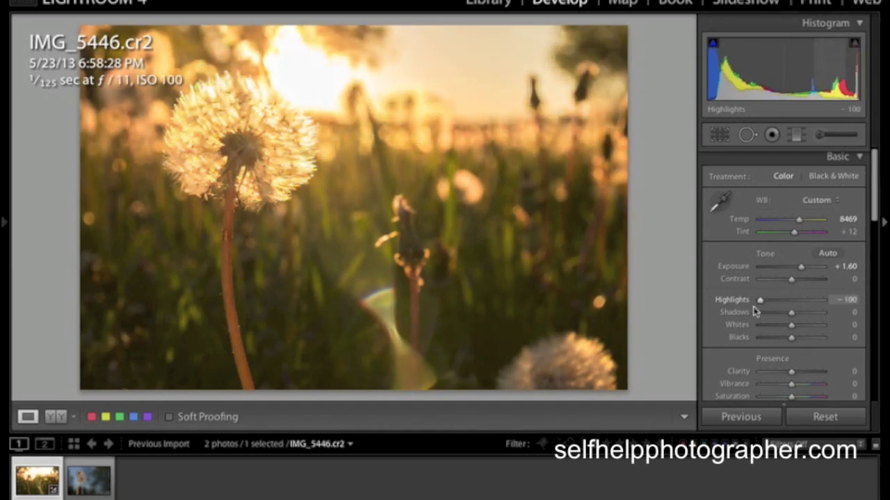
{"action": "mouse_move", "coordinate": [759, 300]}
{"action": "left_mouse_down"}
{"action": "mouse_move", "coordinate": [791, 305]}
{"action": "mouse_move", "coordinate": [756, 300]}
{"action": "left_mouse_up"}
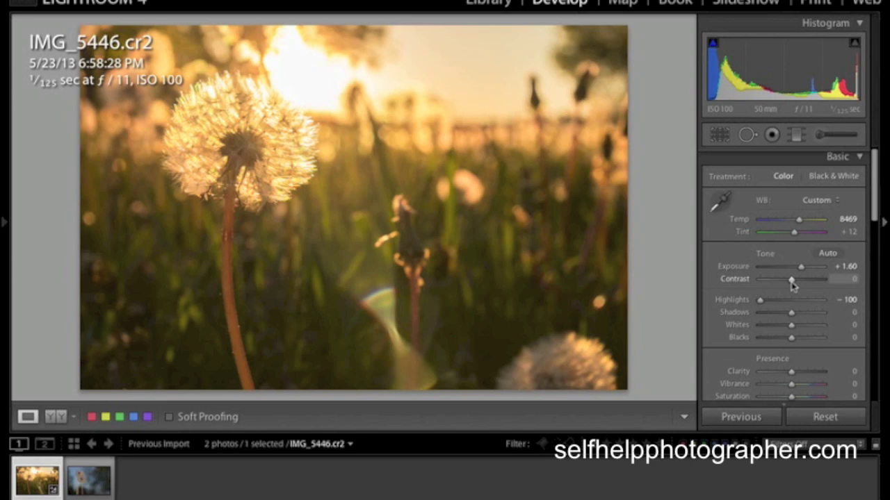
Set Contrast to +15 and lift Shadows to +40
{"action": "mouse_move", "coordinate": [792, 284]}
{"action": "left_mouse_down"}
{"action": "mouse_move", "coordinate": [803, 285]}
{"action": "mouse_move", "coordinate": [774, 284]}
{"action": "mouse_move", "coordinate": [804, 285]}
{"action": "mouse_move", "coordinate": [786, 285]}
{"action": "mouse_move", "coordinate": [797, 283]}
{"action": "left_mouse_up"}
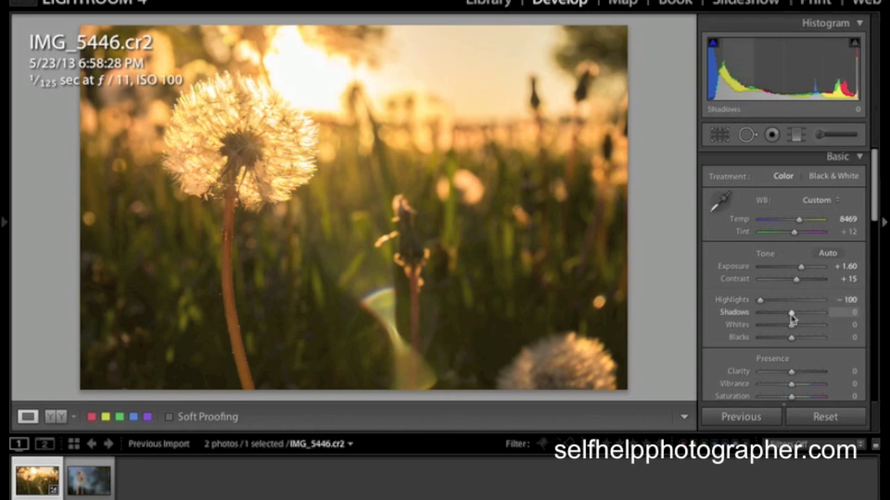
{"action": "mouse_move", "coordinate": [790, 318]}
{"action": "left_mouse_down"}
{"action": "mouse_move", "coordinate": [813, 316]}
{"action": "mouse_move", "coordinate": [756, 313]}
{"action": "mouse_move", "coordinate": [804, 315]}
{"action": "left_mouse_up"}
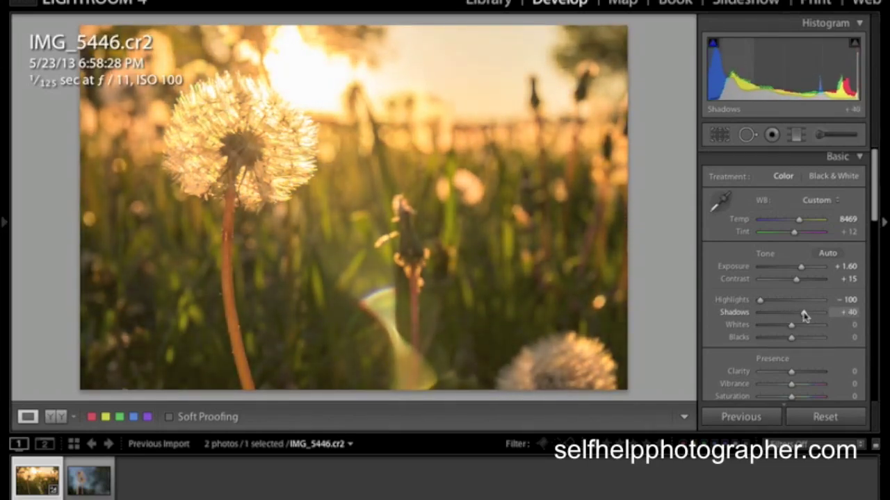
Raise Whites to +27 and Clarity to +35
{"action": "left_click_drag", "start_coordinate": [791, 324], "coordinate": [799, 324]}
{"action": "scroll", "coordinate": [793, 339], "scroll_direction": "down", "scroll_amount": 2}
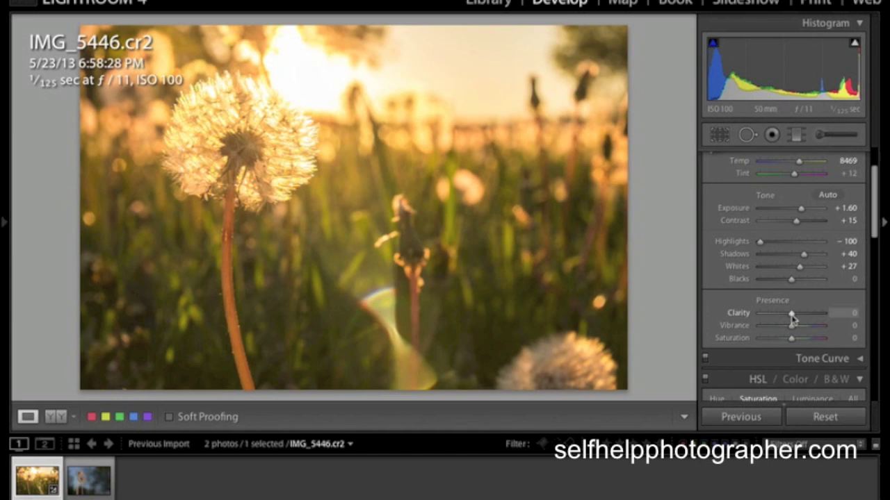
{"action": "left_click_drag", "start_coordinate": [792, 318], "coordinate": [804, 317]}
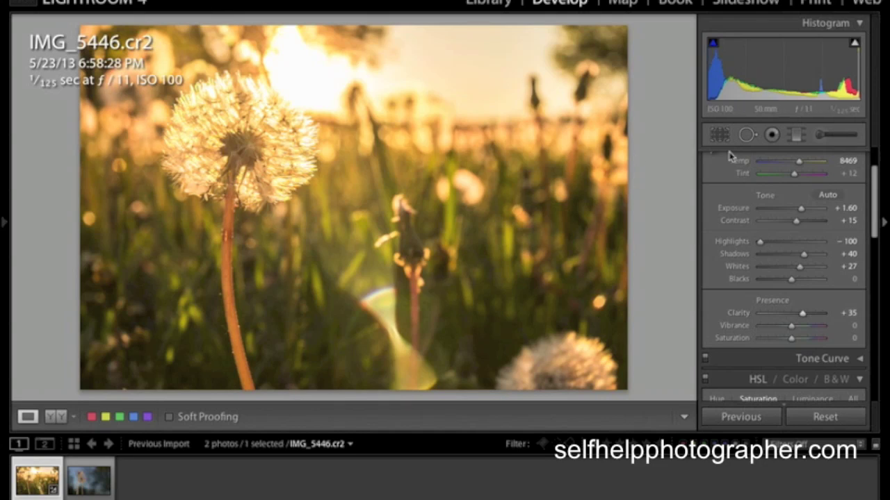
Compare the edit with the original in Before/After view, then return to Loupe view
{"action": "left_click", "coordinate": [56, 417]}
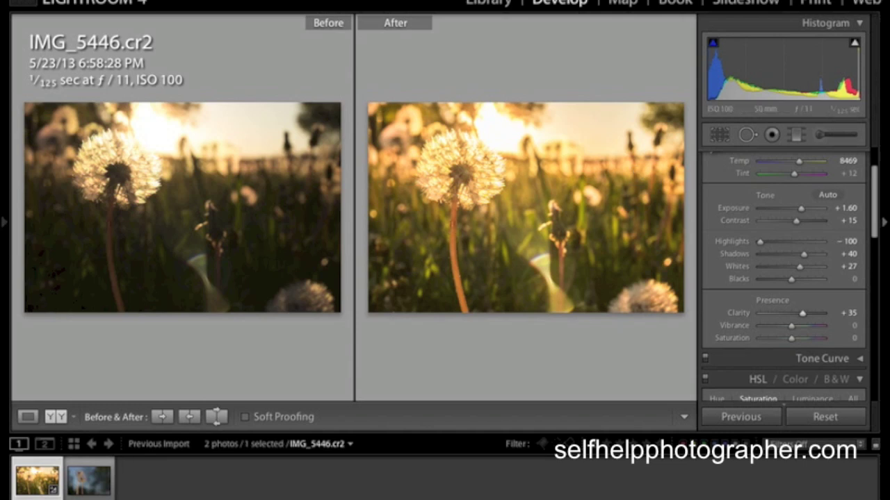
{"action": "left_click", "coordinate": [55, 417]}
{"action": "scroll", "coordinate": [779, 306], "scroll_direction": "down", "scroll_amount": 1}
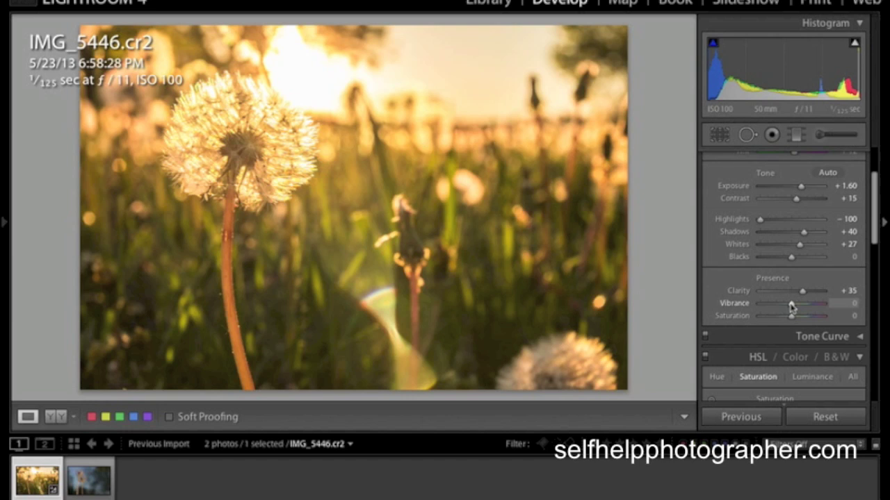
Raise Vibrance to +36 to richen the muted colours, leaving Saturation at 0
{"action": "left_click_drag", "start_coordinate": [792, 308], "coordinate": [794, 304]}
{"action": "left_click_drag", "start_coordinate": [795, 307], "coordinate": [803, 308]}
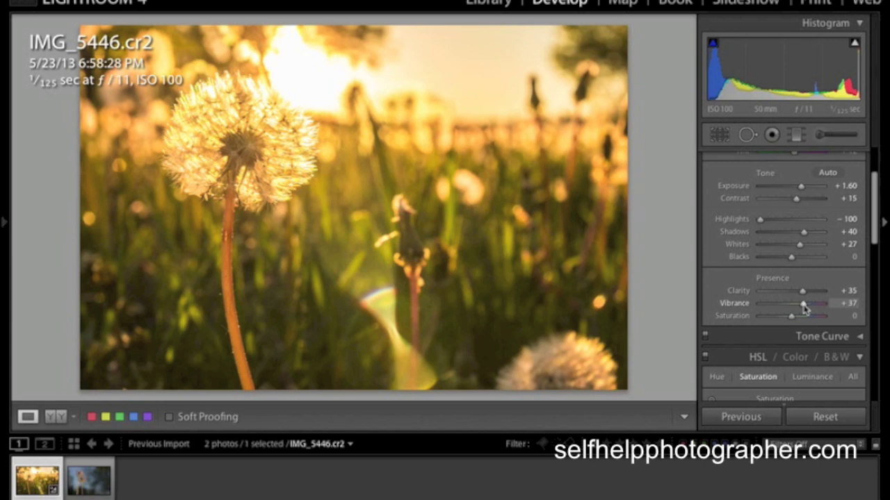
{"action": "left_click_drag", "start_coordinate": [804, 309], "coordinate": [803, 310]}
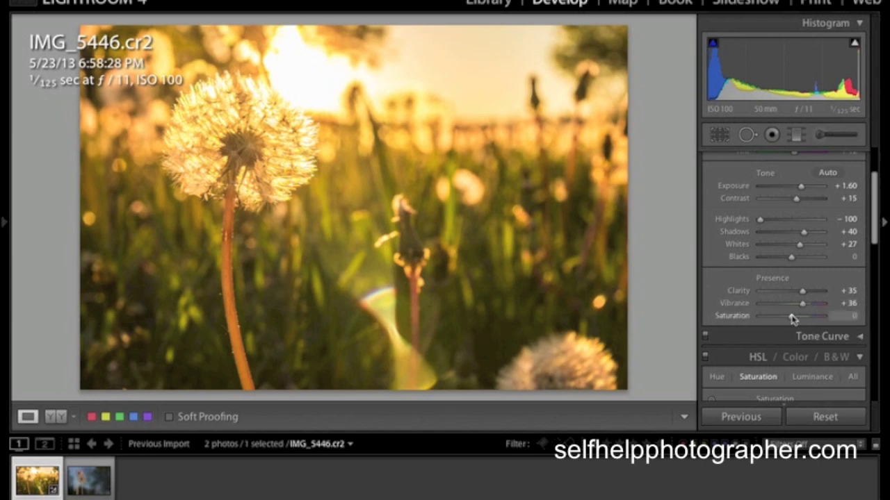
{"action": "scroll", "coordinate": [792, 318], "scroll_direction": "down", "scroll_amount": 1}
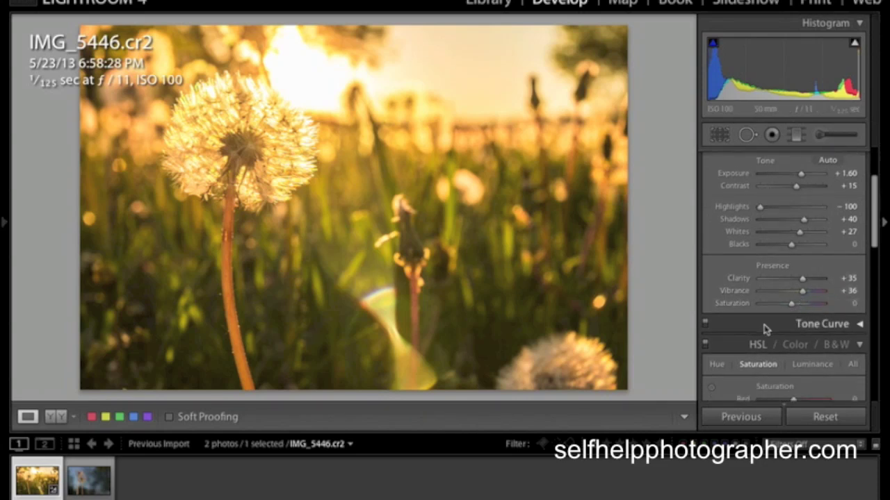
{"action": "scroll", "coordinate": [764, 329], "scroll_direction": "down", "scroll_amount": 5}
{"action": "scroll", "coordinate": [765, 330], "scroll_direction": "down", "scroll_amount": 1}
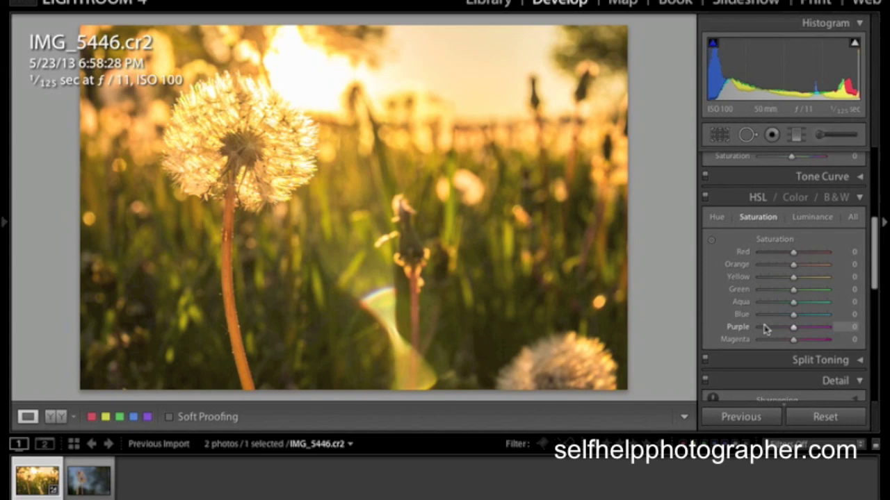
{"action": "left_click", "coordinate": [761, 200]}
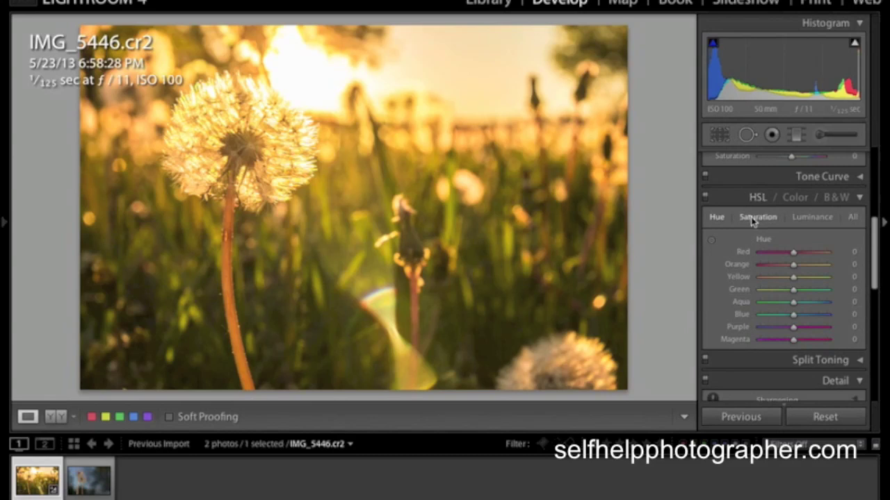
{"action": "left_click", "coordinate": [751, 217]}
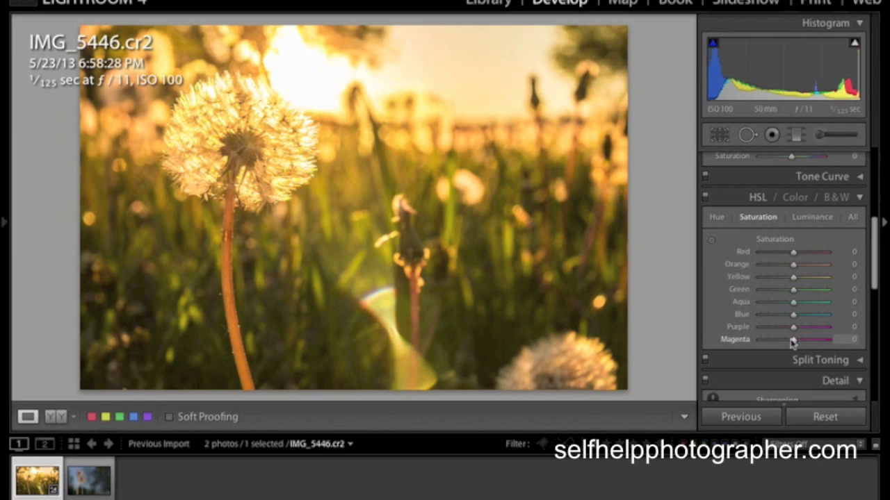
{"action": "left_click", "coordinate": [845, 289]}
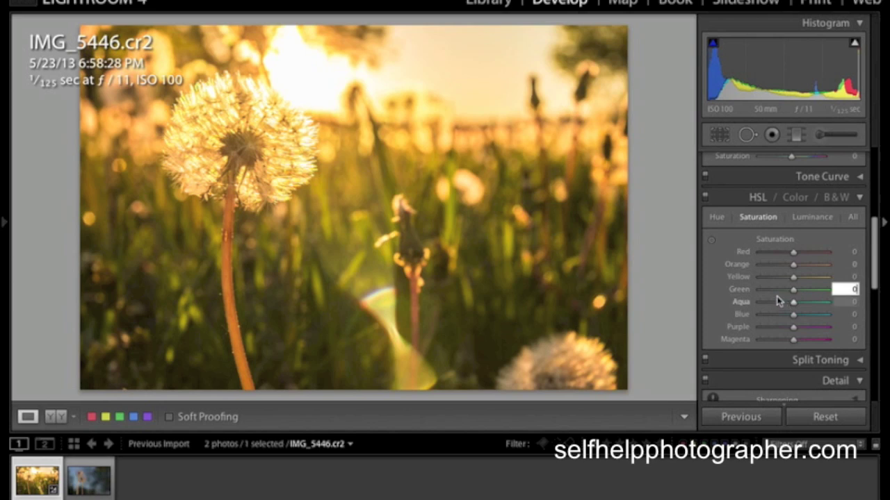
{"action": "left_click_drag", "start_coordinate": [793, 278], "coordinate": [713, 285]}
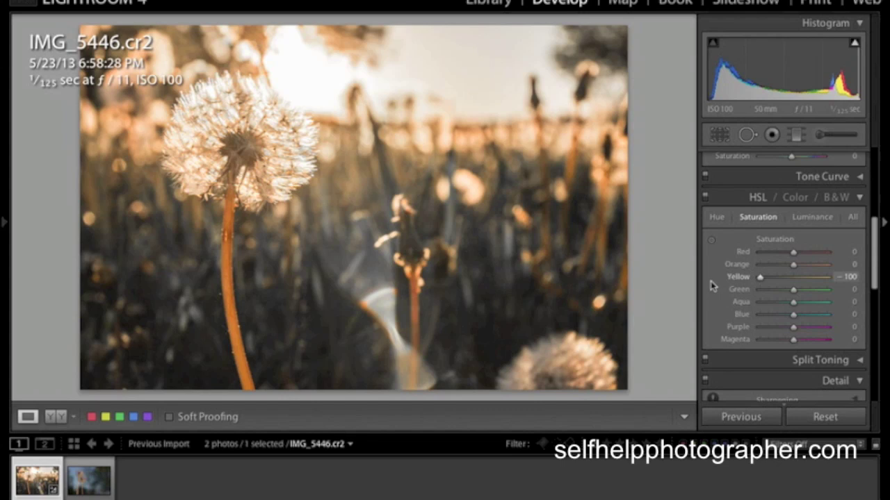
{"action": "double_click", "coordinate": [786, 281]}
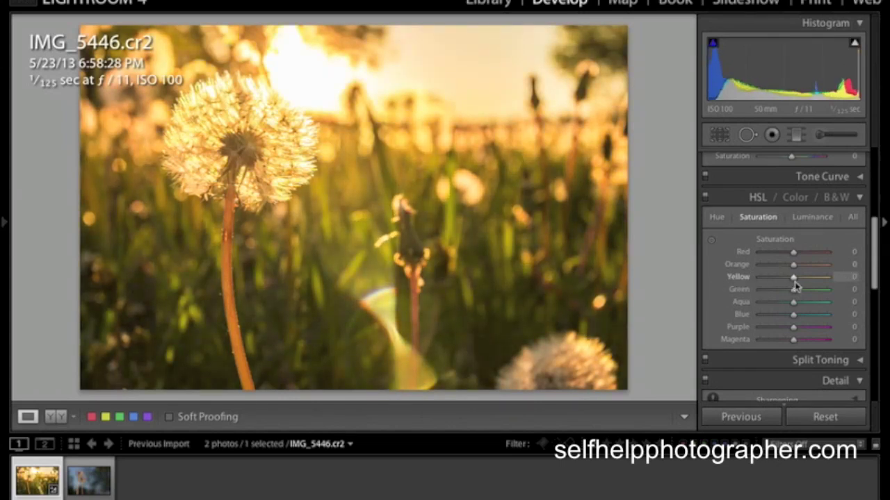
{"action": "mouse_move", "coordinate": [793, 316]}
{"action": "left_mouse_down"}
{"action": "mouse_move", "coordinate": [843, 317]}
{"action": "mouse_move", "coordinate": [796, 326]}
{"action": "left_mouse_up"}
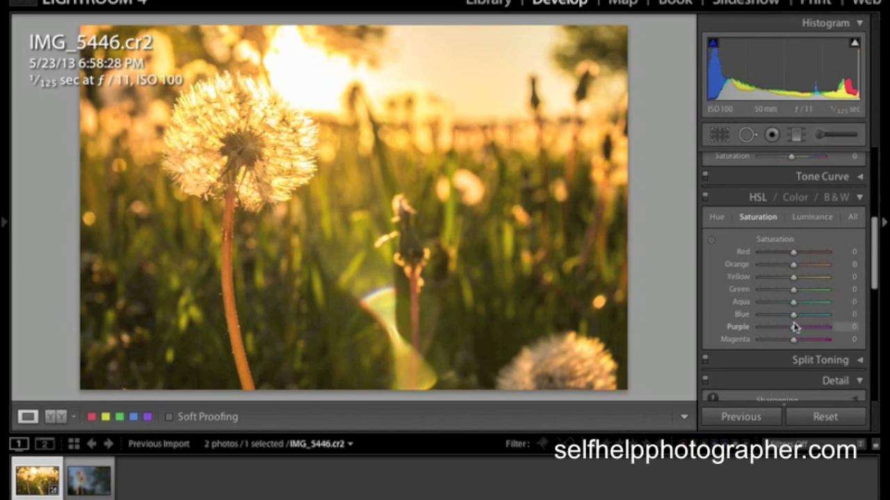
{"action": "scroll", "coordinate": [786, 342], "scroll_direction": "down", "scroll_amount": 3}
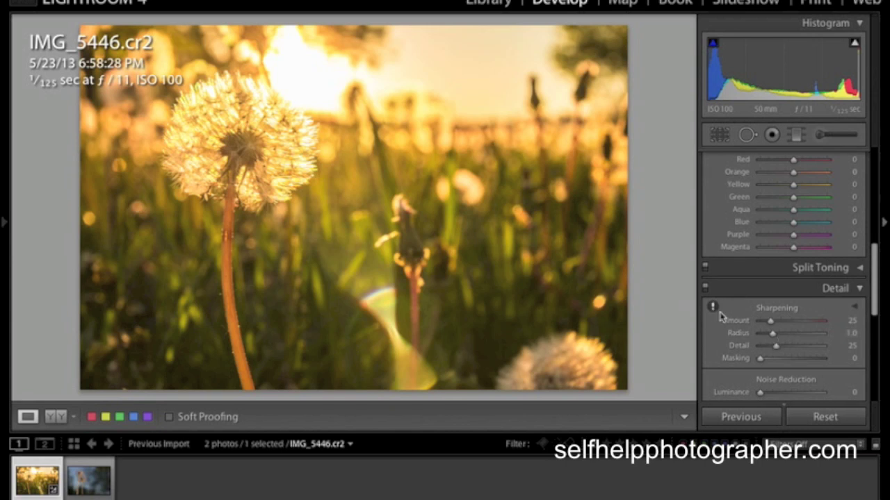
{"action": "mouse_move", "coordinate": [714, 311]}
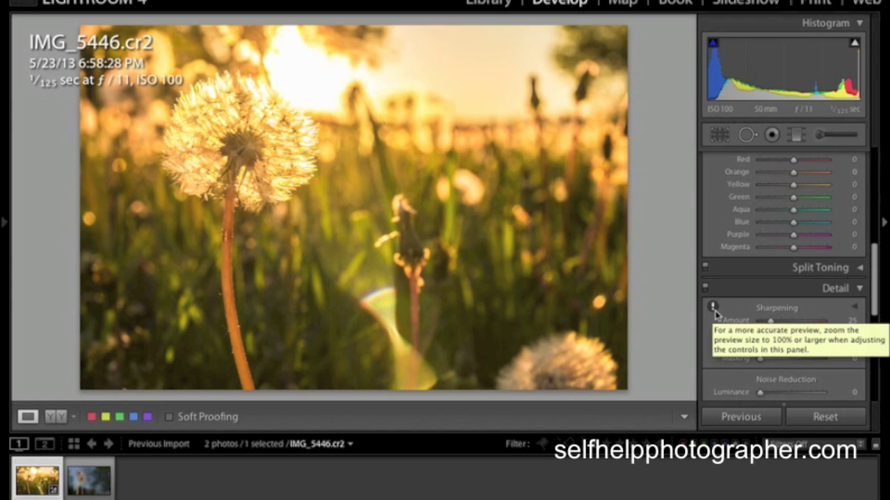
{"action": "left_click", "coordinate": [244, 142]}
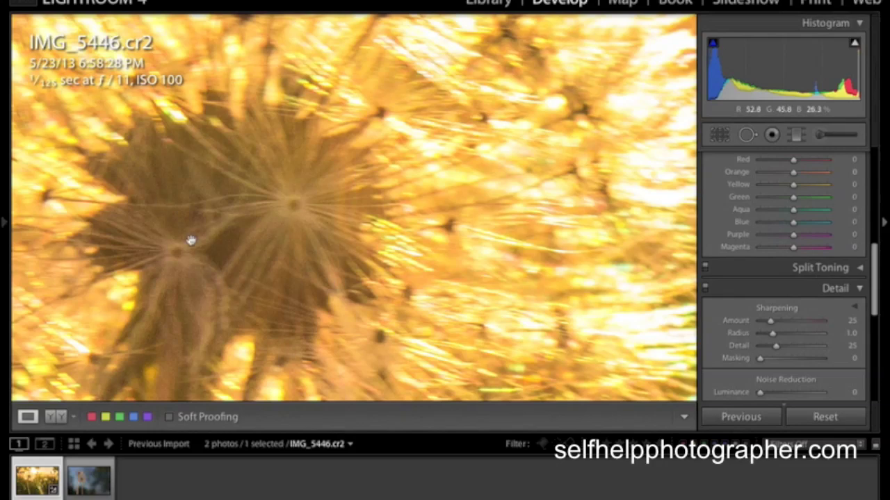
Pan the 1:1 view over the seed head and lower Sharpening Amount from 150 to 51
{"action": "left_click_drag", "start_coordinate": [206, 230], "coordinate": [339, 181]}
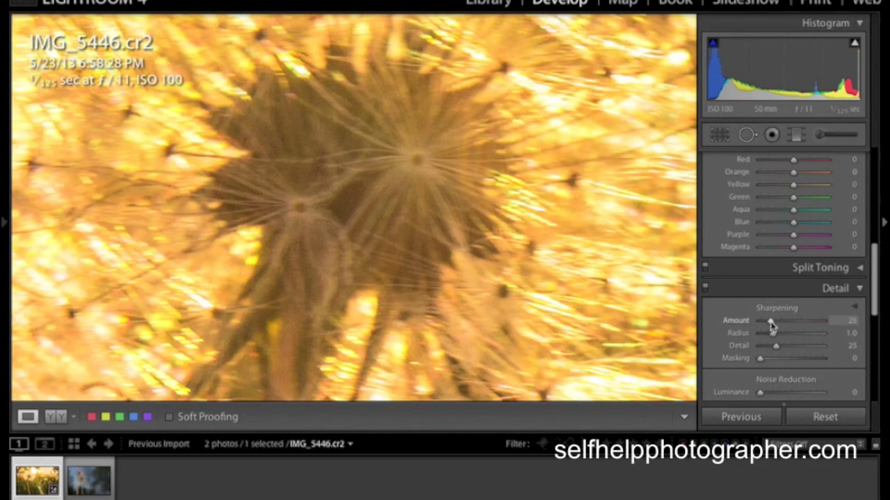
{"action": "left_click_drag", "start_coordinate": [770, 324], "coordinate": [846, 320]}
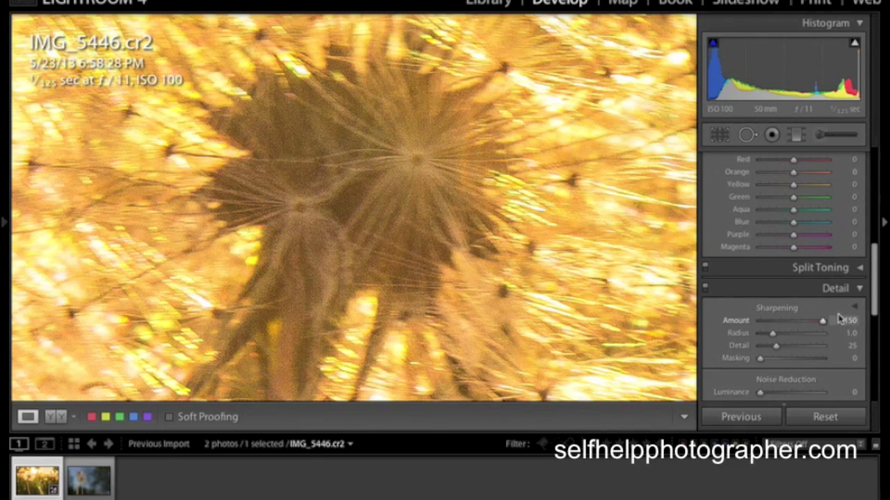
{"action": "left_click_drag", "start_coordinate": [822, 321], "coordinate": [787, 339]}
Compare higher and lower Sharpening Detail values, settling Detail at 56 with Radius 1.5
{"action": "scroll", "coordinate": [785, 334], "scroll_direction": "down", "scroll_amount": 2}
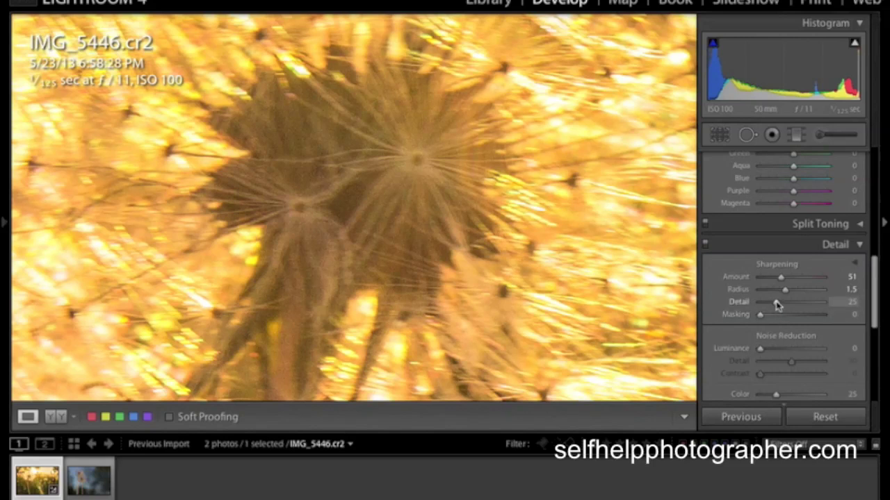
{"action": "left_click_drag", "start_coordinate": [777, 304], "coordinate": [816, 304]}
{"action": "left_click_drag", "start_coordinate": [816, 305], "coordinate": [796, 304]}
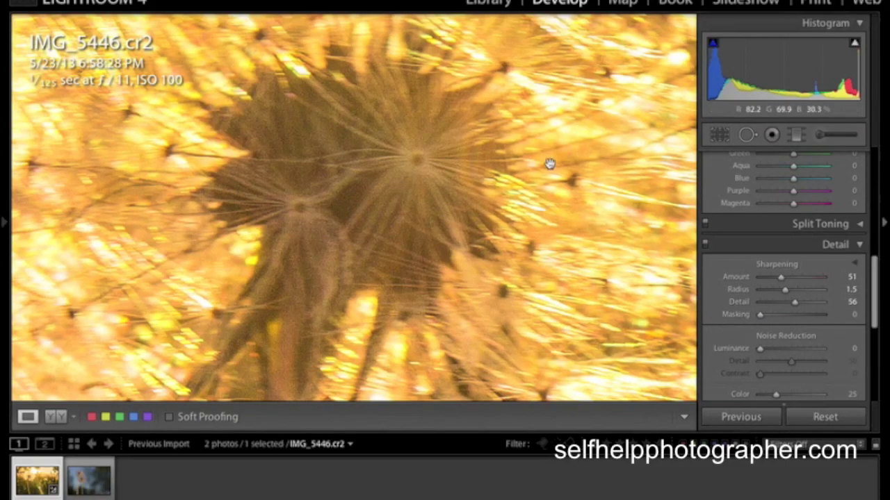
Pan the 1:1 view to the blurred background and try Sharpening Masking values up to 100, settling at 19
{"action": "left_click_drag", "start_coordinate": [549, 164], "coordinate": [62, 362]}
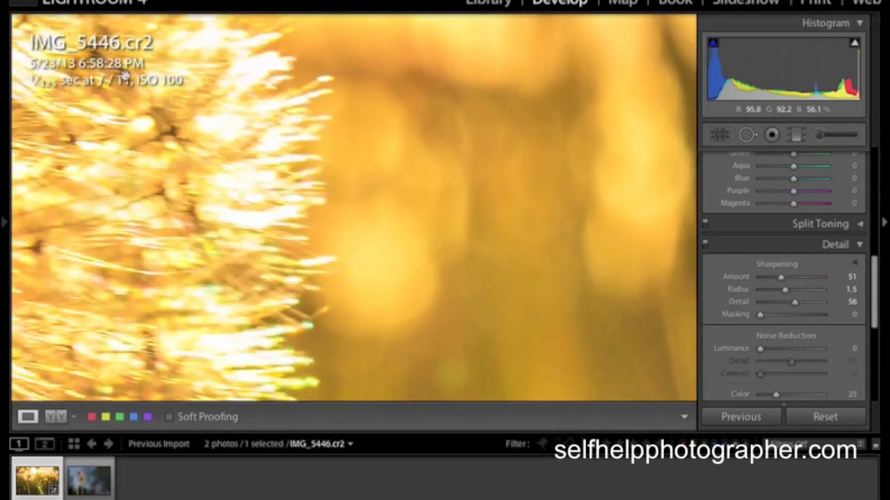
{"action": "left_click_drag", "start_coordinate": [445, 191], "coordinate": [341, 114]}
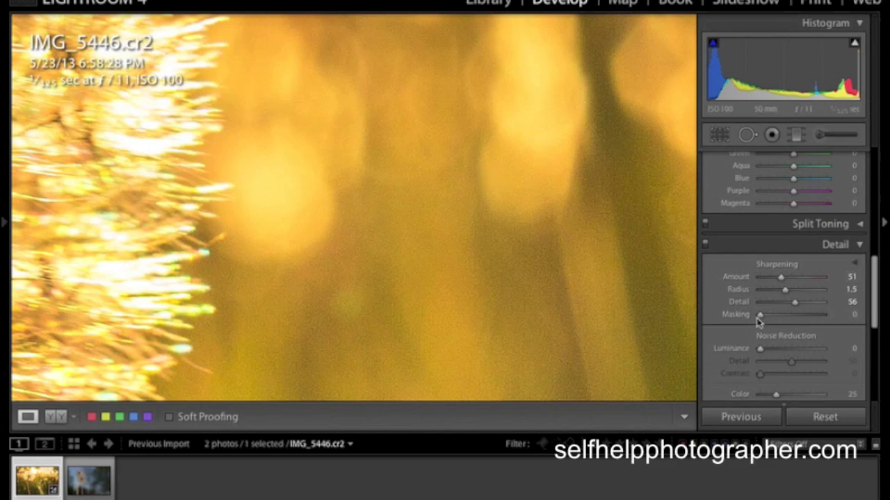
{"action": "left_click_drag", "start_coordinate": [761, 314], "coordinate": [804, 314]}
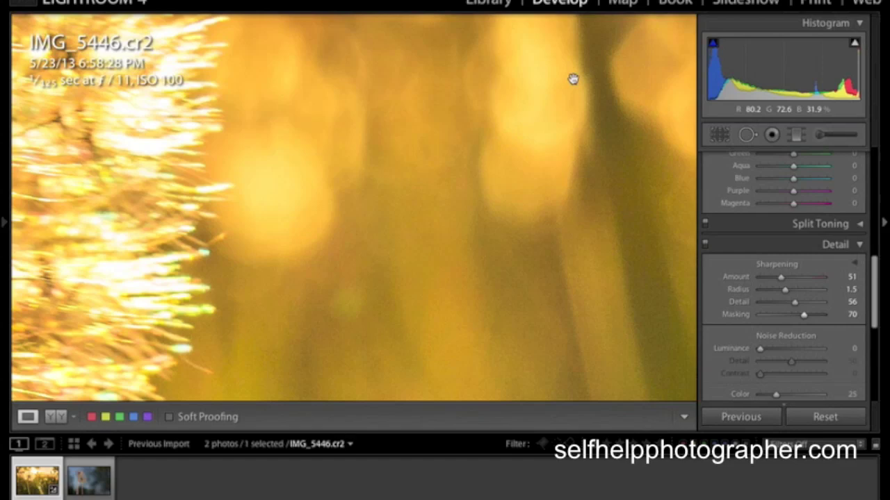
{"action": "left_click_drag", "start_coordinate": [804, 316], "coordinate": [823, 315]}
{"action": "left_click_drag", "start_coordinate": [50, 169], "coordinate": [409, 186]}
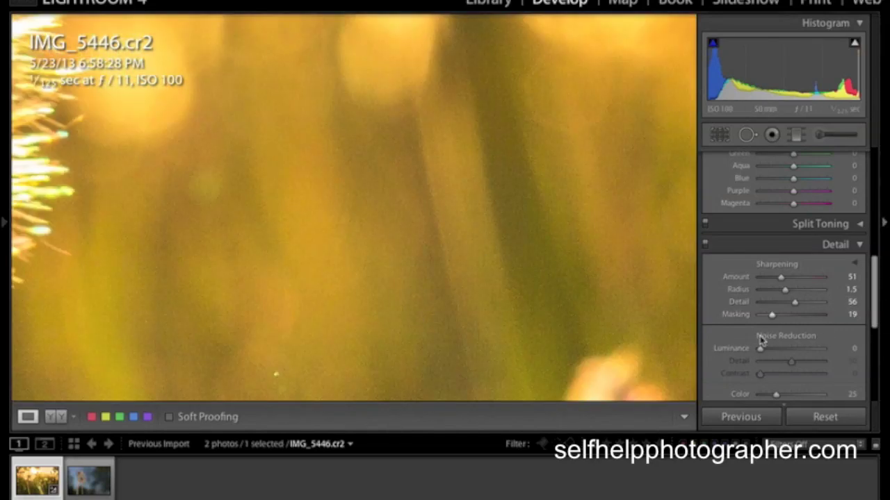
Try Luminance noise reduction at 27 and 35, then set it to 4 with the seed head centred
{"action": "scroll", "coordinate": [760, 338], "scroll_direction": "down", "scroll_amount": 3}
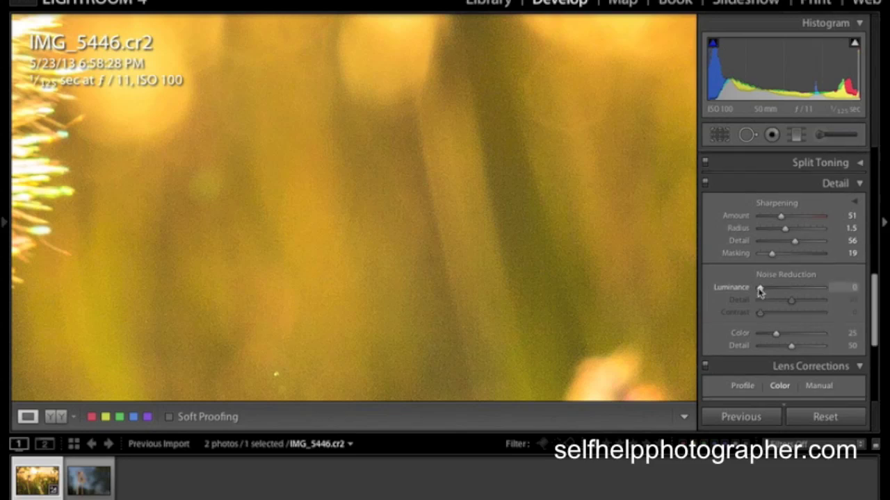
{"action": "scroll", "coordinate": [759, 291], "scroll_direction": "down", "scroll_amount": 1}
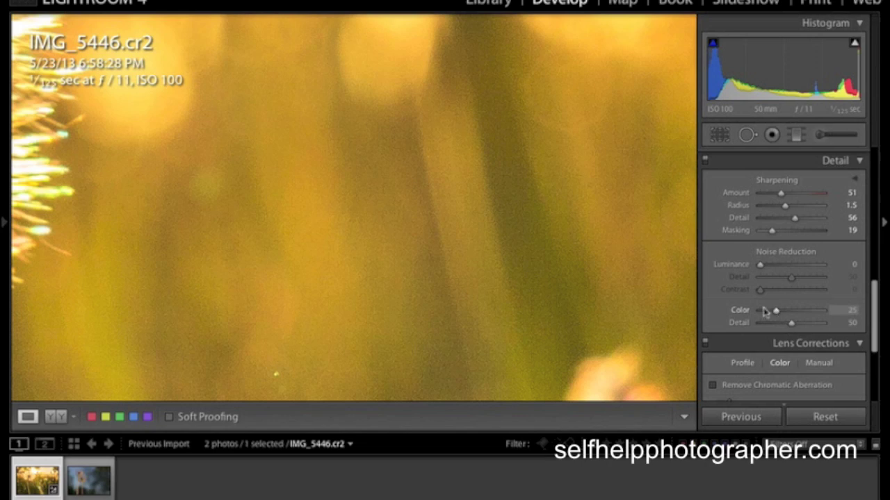
{"action": "scroll", "coordinate": [462, 280], "scroll_direction": "right", "scroll_amount": 10}
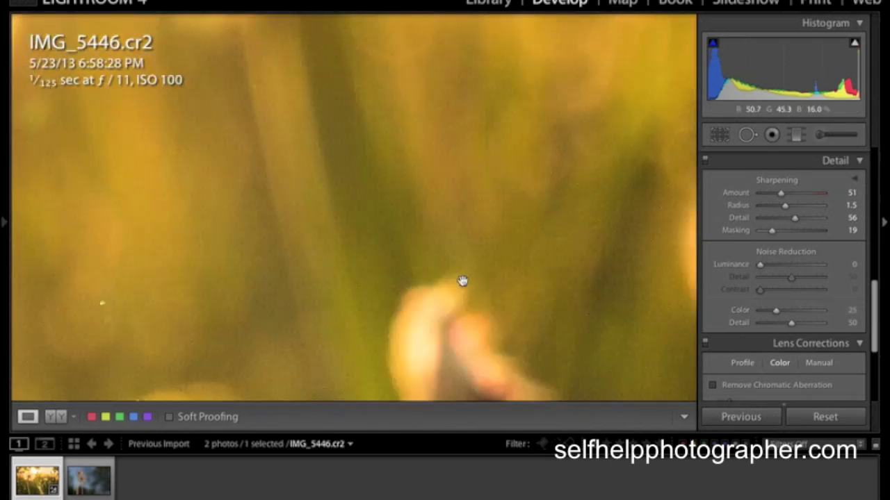
{"action": "scroll", "coordinate": [462, 280], "scroll_direction": "left", "scroll_amount": 6}
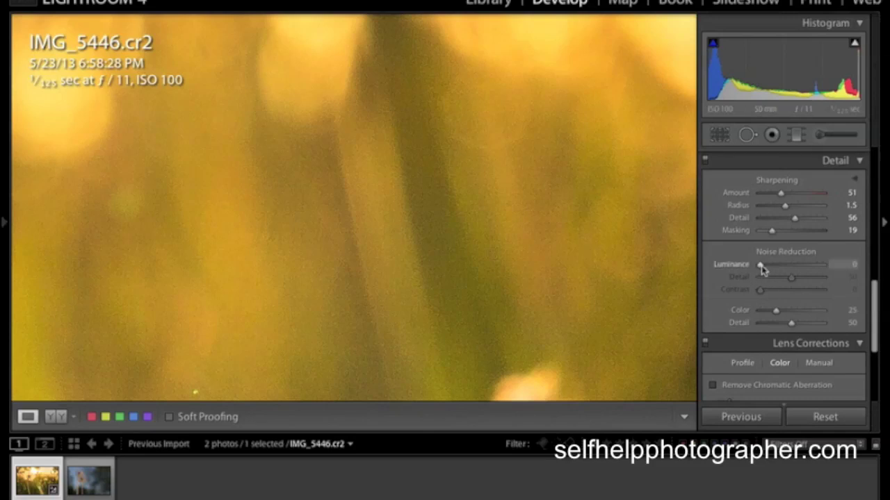
{"action": "left_click_drag", "start_coordinate": [762, 266], "coordinate": [778, 266]}
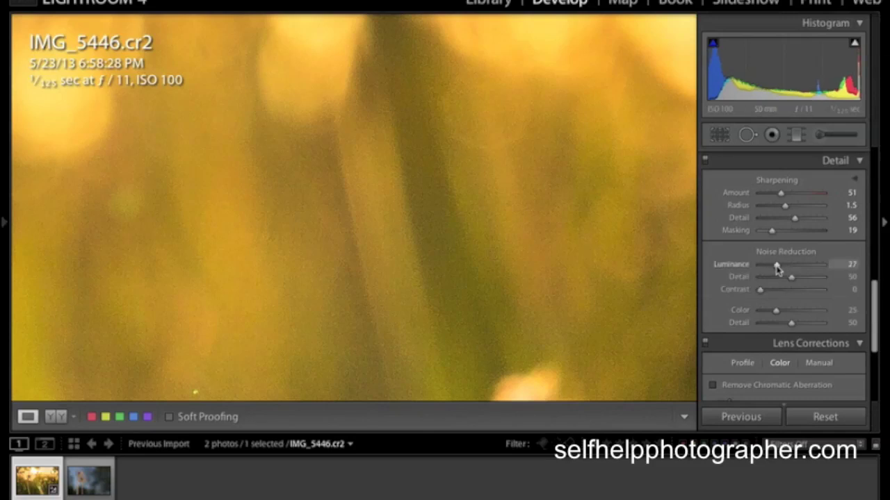
{"action": "left_click_drag", "start_coordinate": [777, 269], "coordinate": [782, 269]}
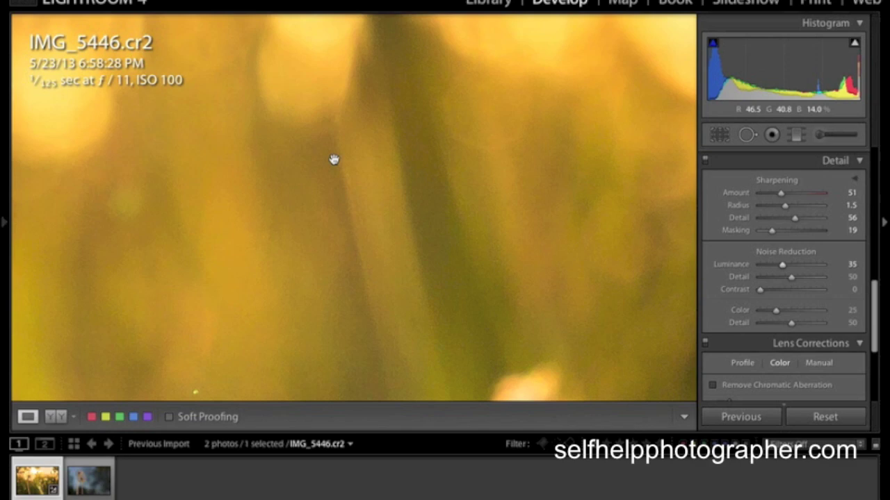
{"action": "left_click_drag", "start_coordinate": [123, 111], "coordinate": [621, 288]}
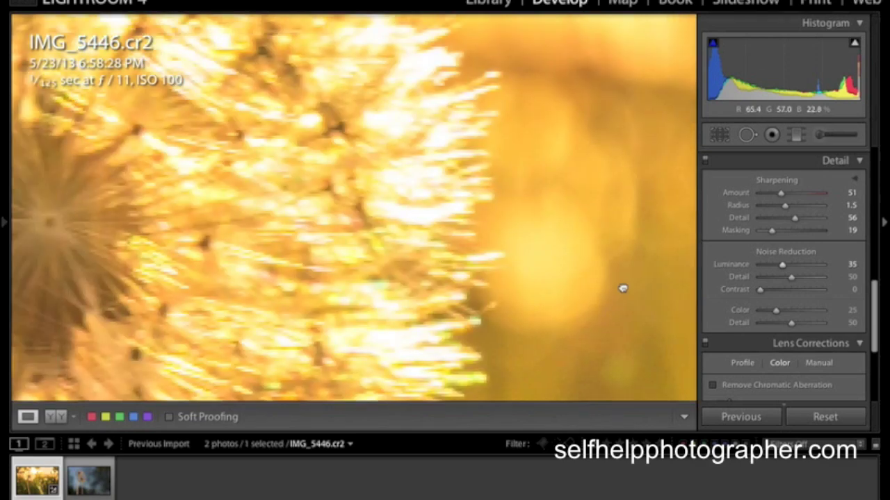
{"action": "left_click_drag", "start_coordinate": [227, 169], "coordinate": [423, 143]}
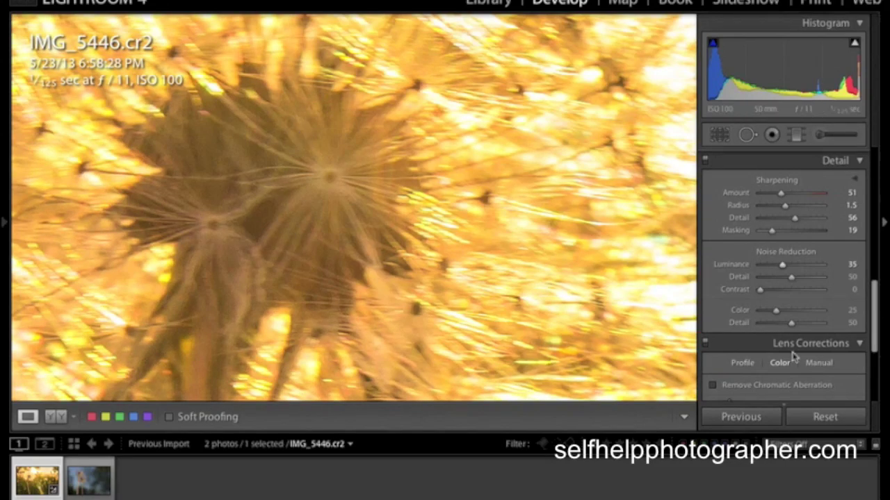
{"action": "left_click_drag", "start_coordinate": [783, 266], "coordinate": [763, 269]}
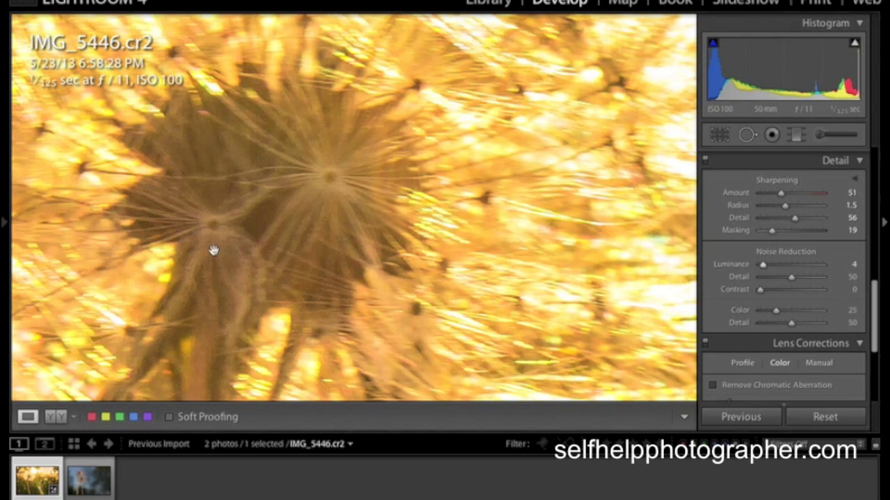
Check the background for noise, then fit the whole photo and show it beside the original
{"action": "left_click_drag", "start_coordinate": [576, 314], "coordinate": [232, 193]}
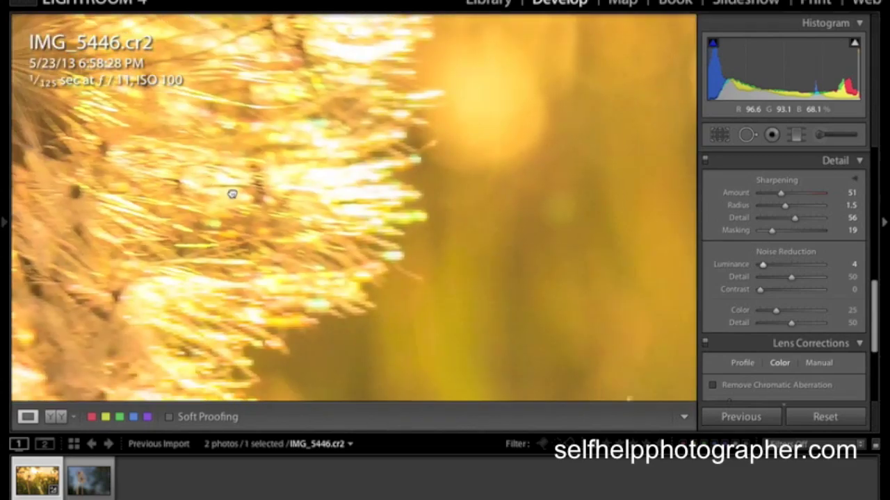
{"action": "left_click_drag", "start_coordinate": [673, 259], "coordinate": [540, 208]}
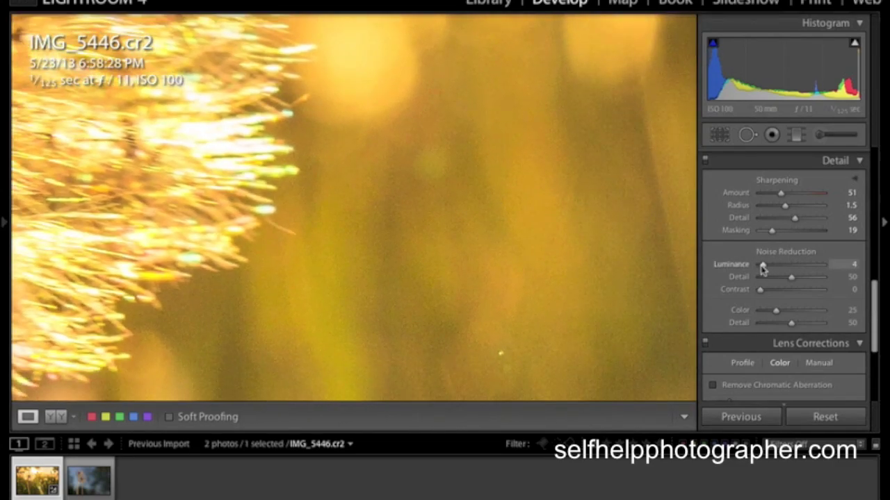
{"action": "left_click_drag", "start_coordinate": [105, 101], "coordinate": [348, 125]}
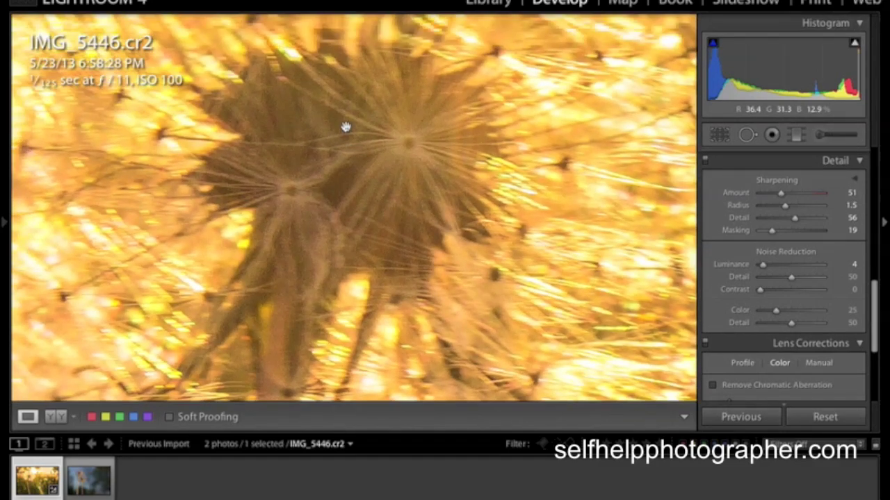
{"action": "left_click", "coordinate": [652, 205]}
{"action": "scroll", "coordinate": [823, 266], "scroll_direction": "up", "scroll_amount": 3}
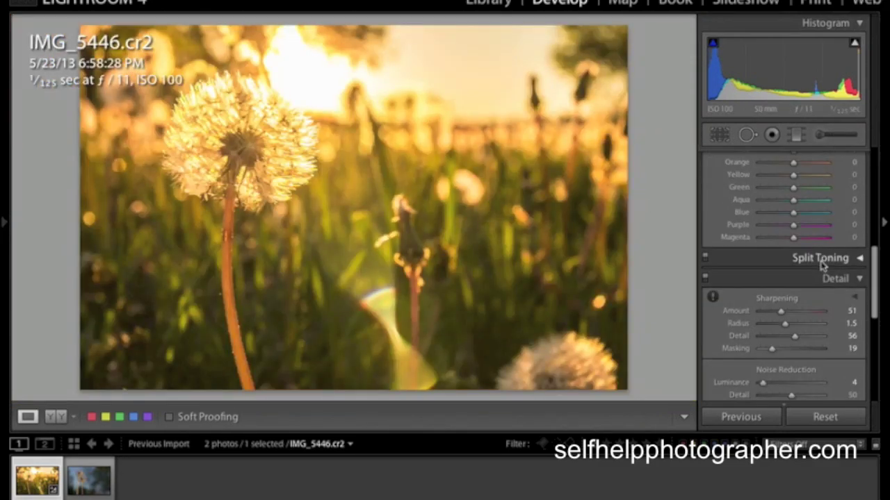
{"action": "left_click", "coordinate": [60, 418]}
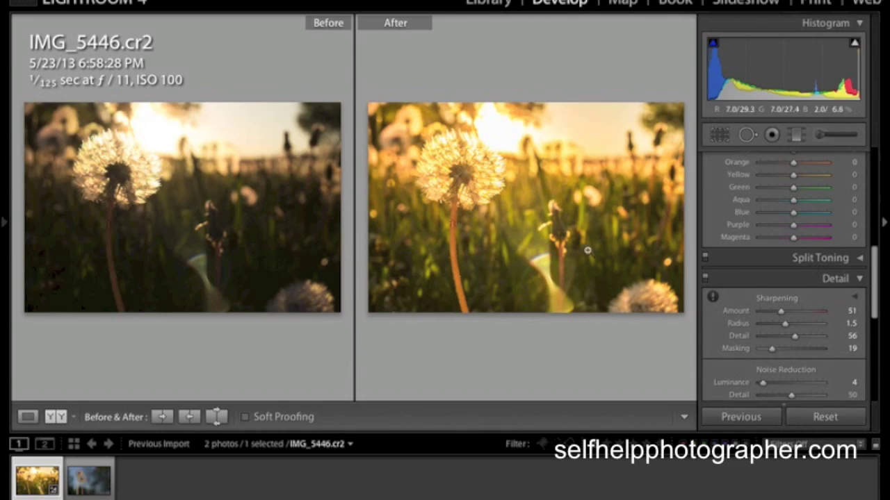
{"action": "left_click", "coordinate": [31, 417]}
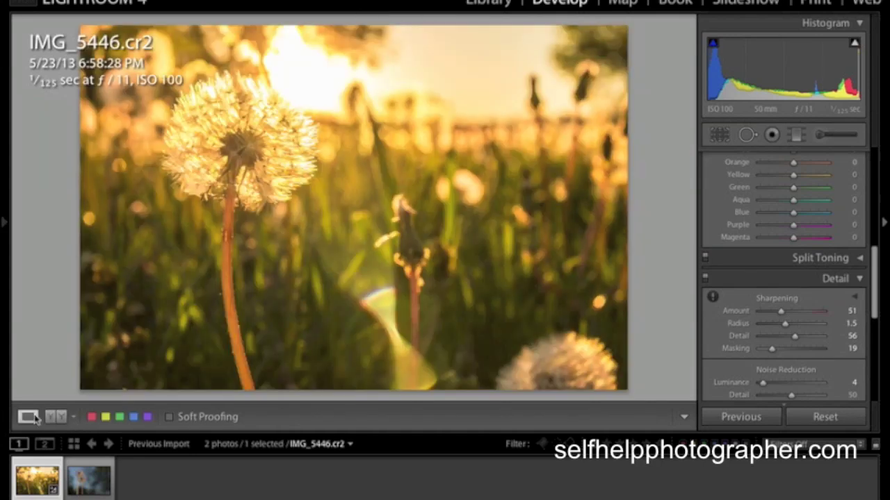
{"action": "scroll", "coordinate": [829, 306], "scroll_direction": "down", "scroll_amount": 3}
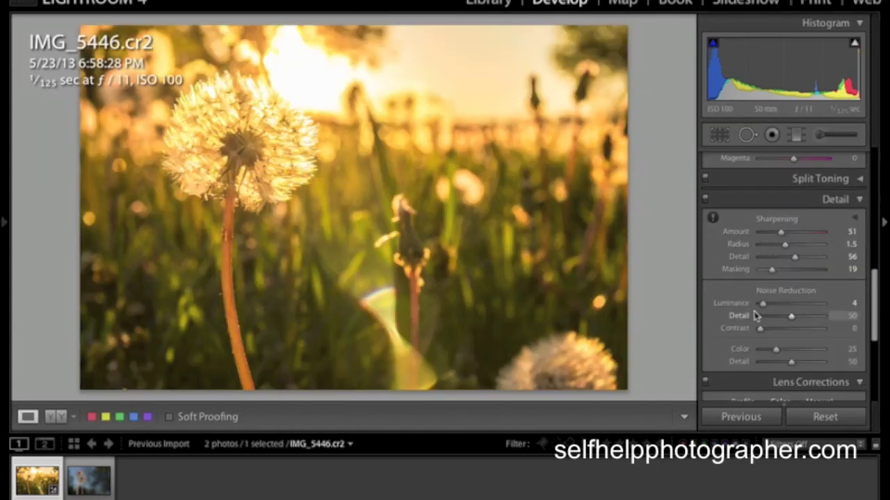
{"action": "scroll", "coordinate": [796, 254], "scroll_direction": "up", "scroll_amount": 12}
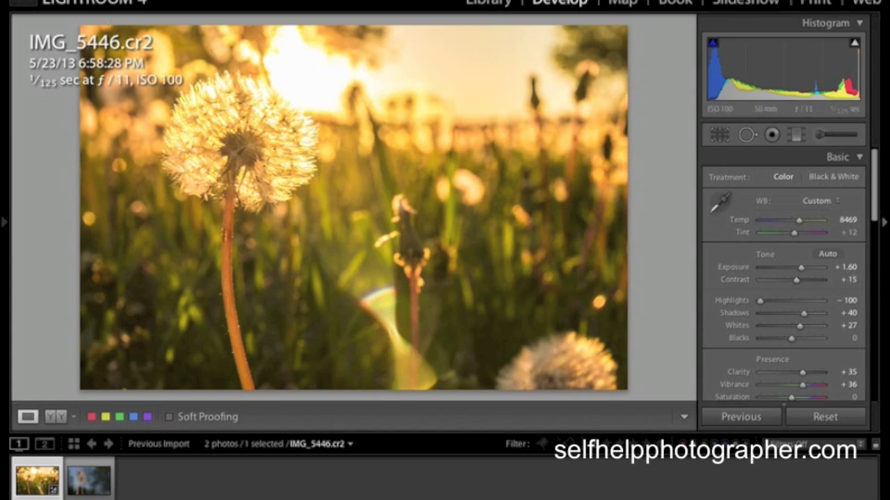
Open the export settings for IMG_5446 and change Export To from CD/DVD to Hard Drive
{"action": "left_click", "coordinate": [114, 0]}
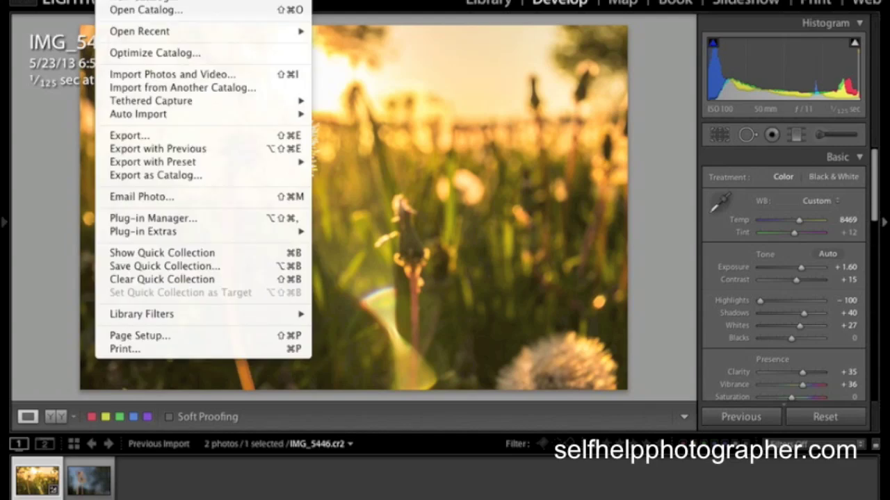
{"action": "left_click", "coordinate": [132, 136]}
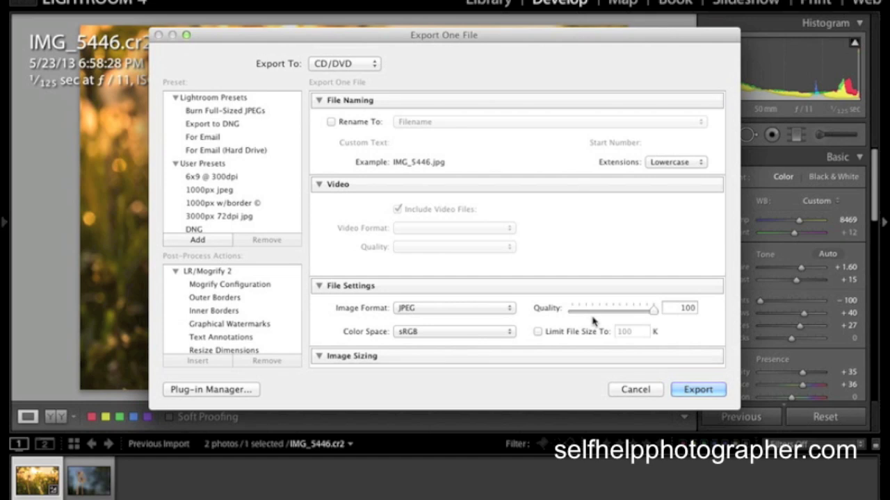
{"action": "left_click", "coordinate": [369, 66]}
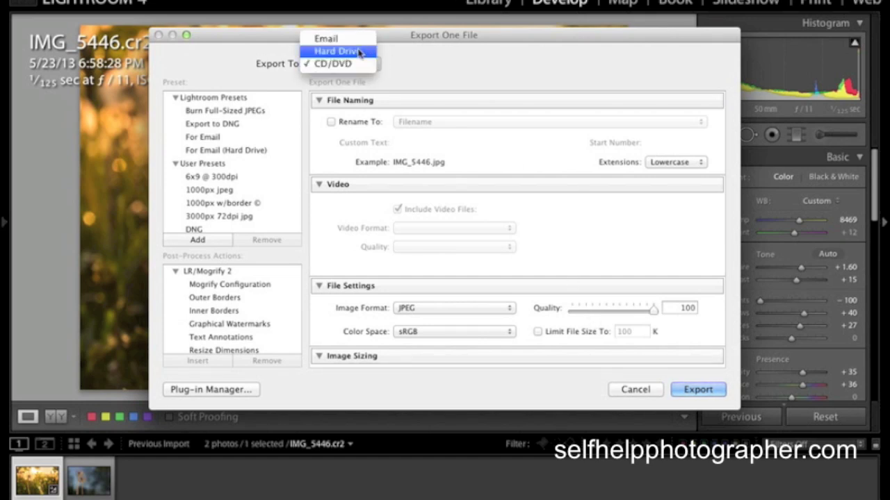
{"action": "left_click", "coordinate": [340, 52]}
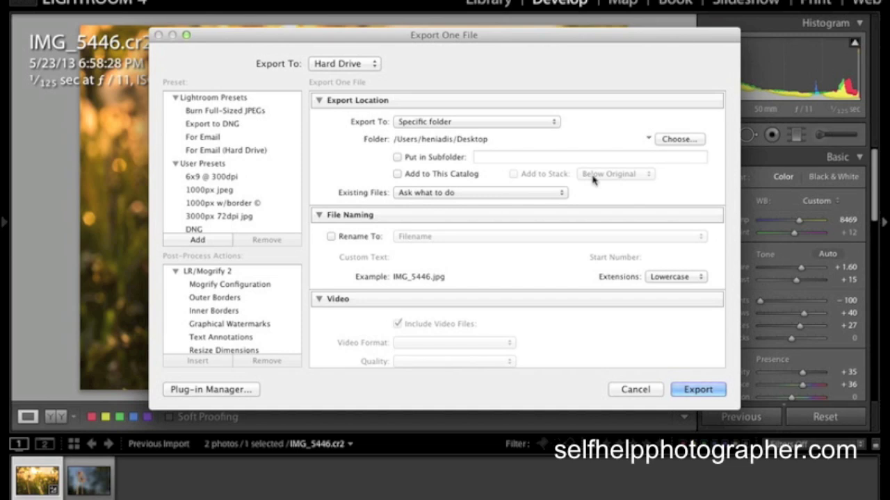
Put the export in a Desktop subfolder named 'facebook'
{"action": "left_click", "coordinate": [399, 160]}
{"action": "left_click", "coordinate": [488, 158]}
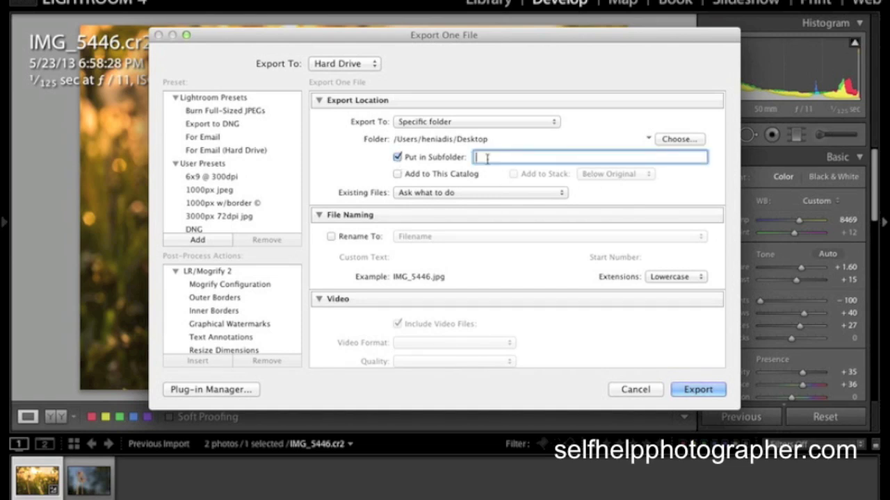
{"action": "type", "text": "facebook"}
Lower the JPEG quality from 100 to 80
{"action": "scroll", "coordinate": [560, 300], "scroll_direction": "down", "scroll_amount": 3}
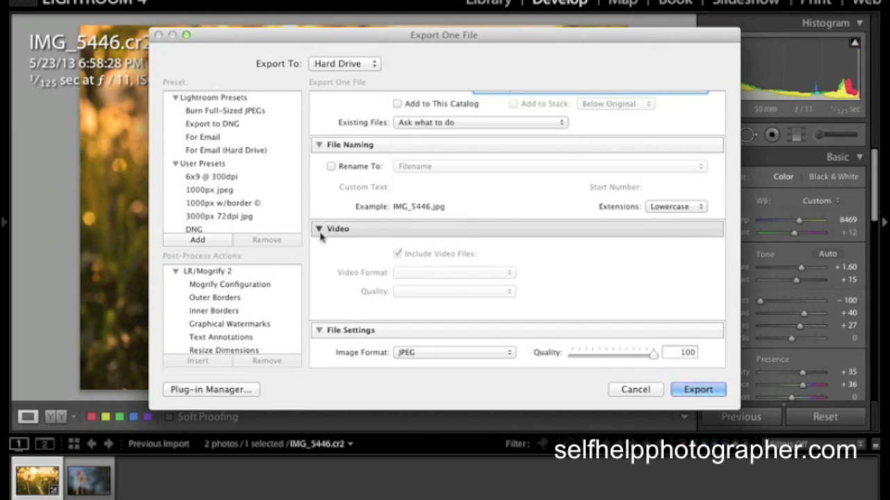
{"action": "scroll", "coordinate": [417, 282], "scroll_direction": "down", "scroll_amount": 6}
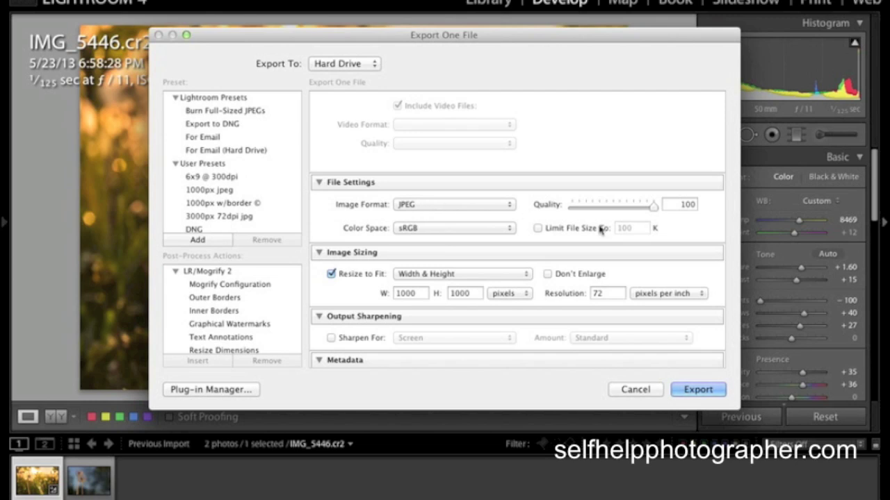
{"action": "left_click_drag", "start_coordinate": [653, 211], "coordinate": [637, 216]}
{"action": "scroll", "coordinate": [332, 264], "scroll_direction": "down", "scroll_amount": 5}
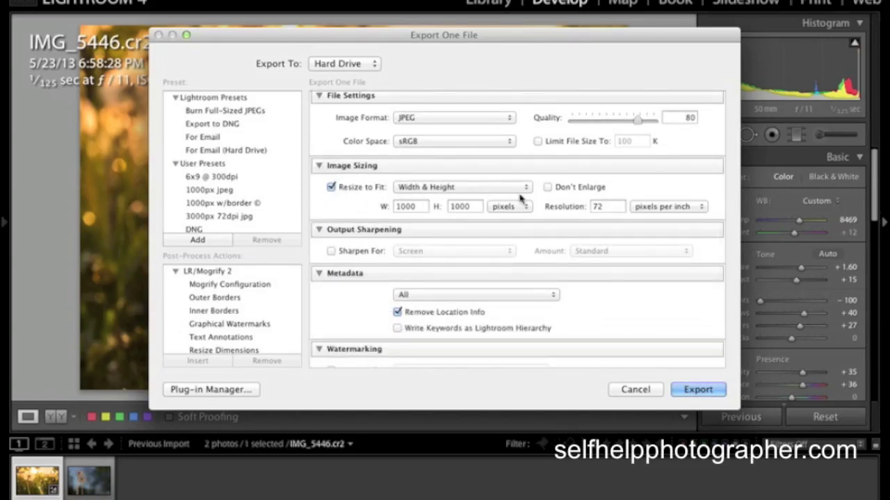
Resize to a 1000-pixel long edge at 72 ppi and enable Standard sharpening for Screen
{"action": "left_click", "coordinate": [428, 187]}
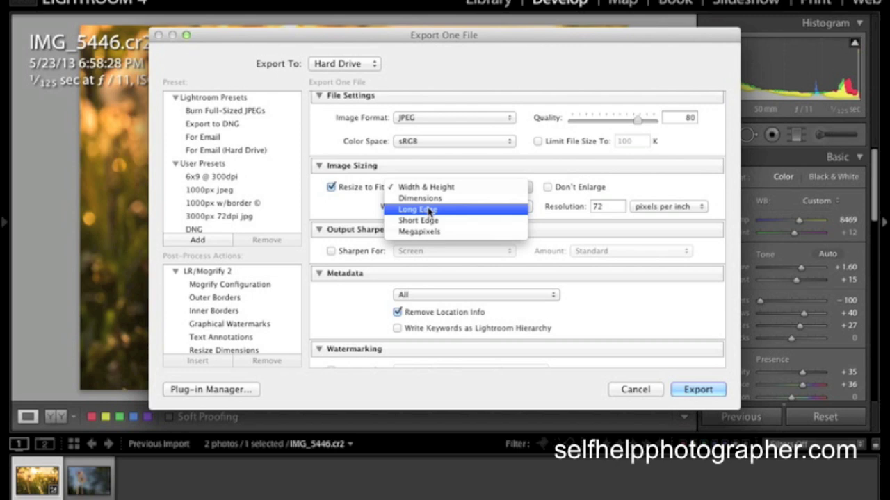
{"action": "left_click", "coordinate": [429, 210]}
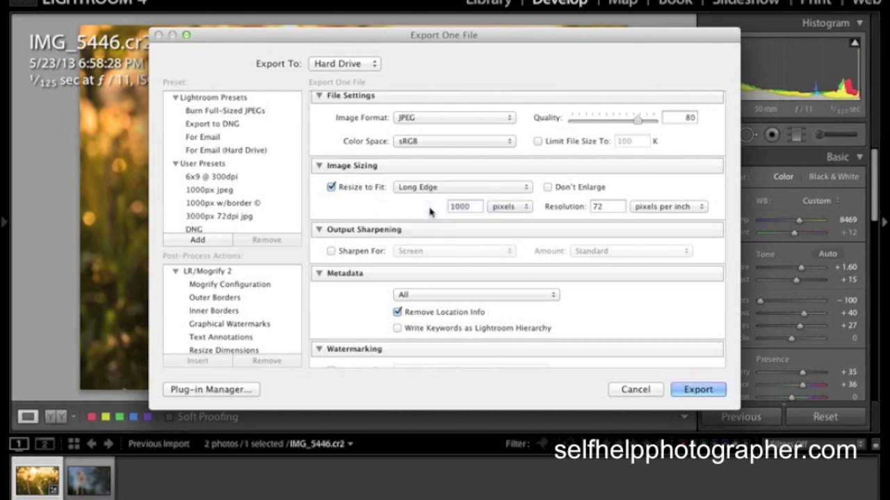
{"action": "double_click", "coordinate": [479, 206]}
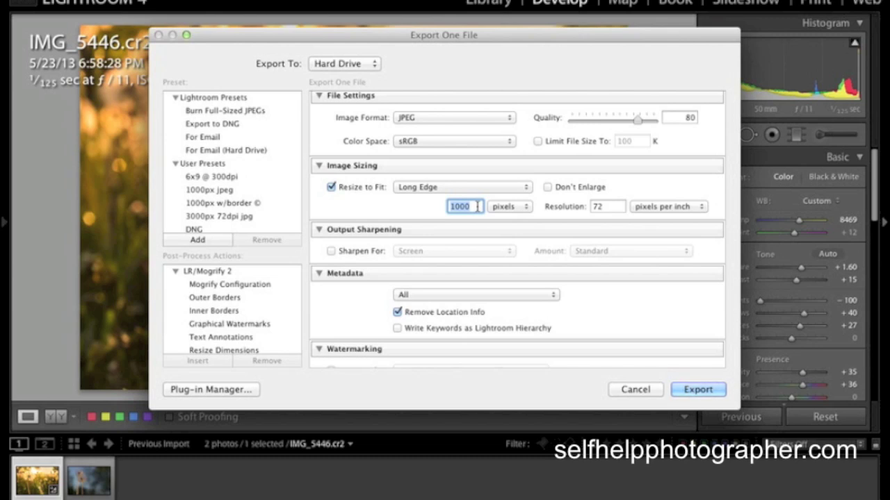
{"action": "double_click", "coordinate": [610, 207]}
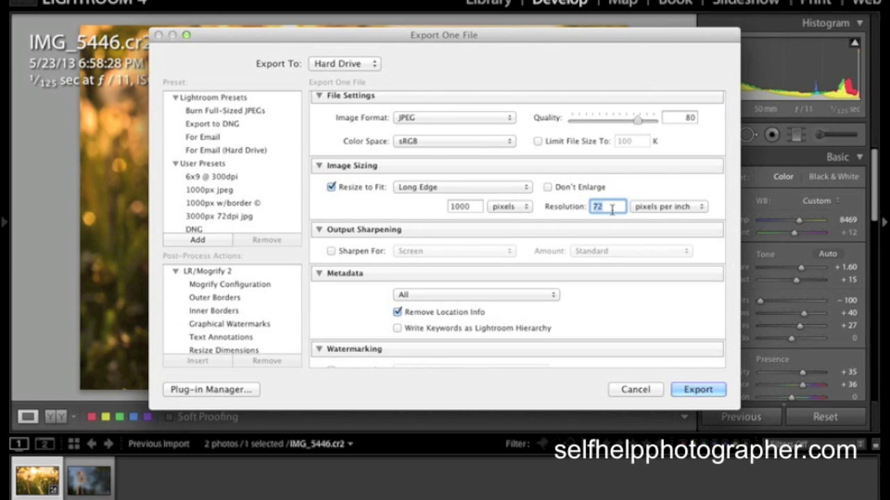
{"action": "left_click", "coordinate": [331, 252]}
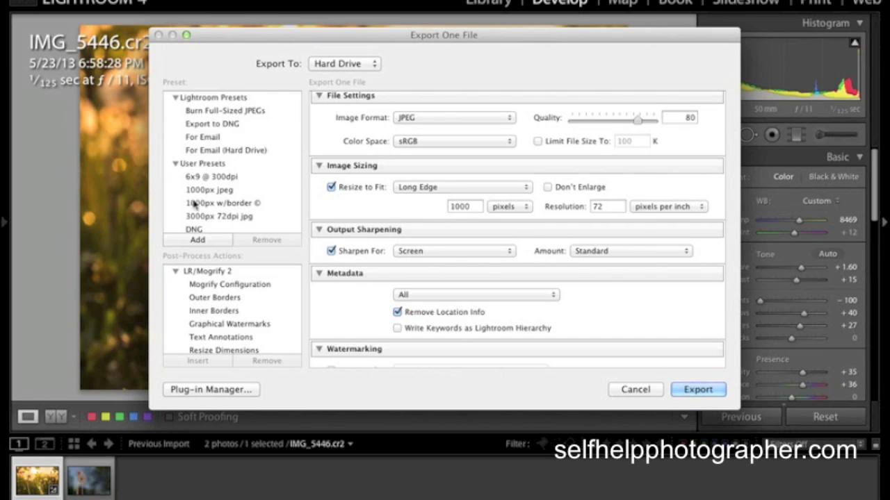
Create a User Presets entry named '1000px jpeg 2' from these settings and select it
{"action": "left_click", "coordinate": [198, 240]}
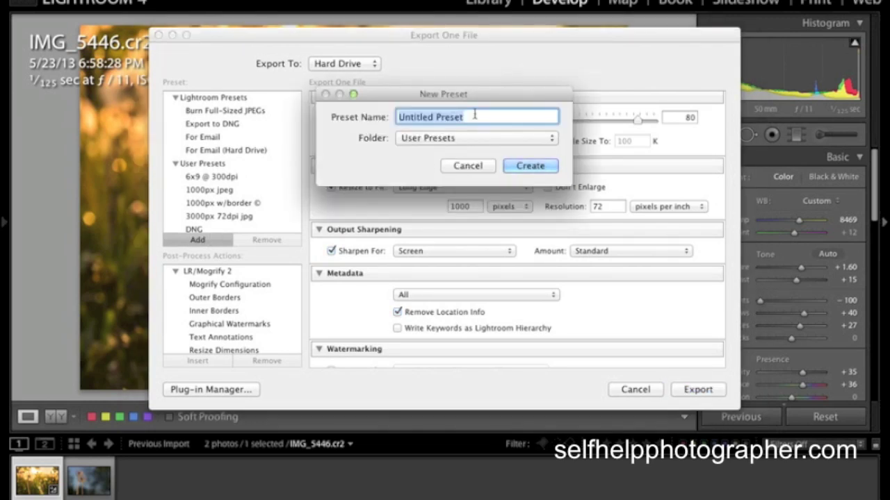
{"action": "type", "text": "1000"}
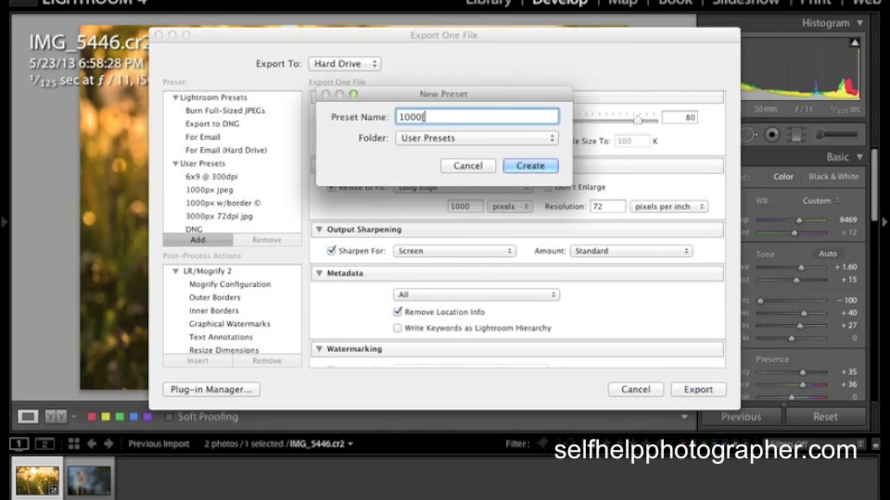
{"action": "type", "text": "px jpeg 2"}
{"action": "left_click", "coordinate": [452, 141]}
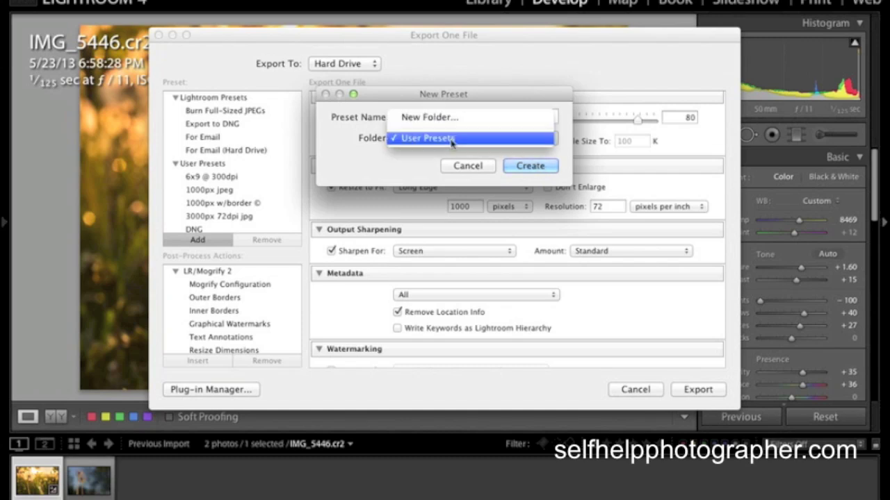
{"action": "left_click", "coordinate": [452, 139]}
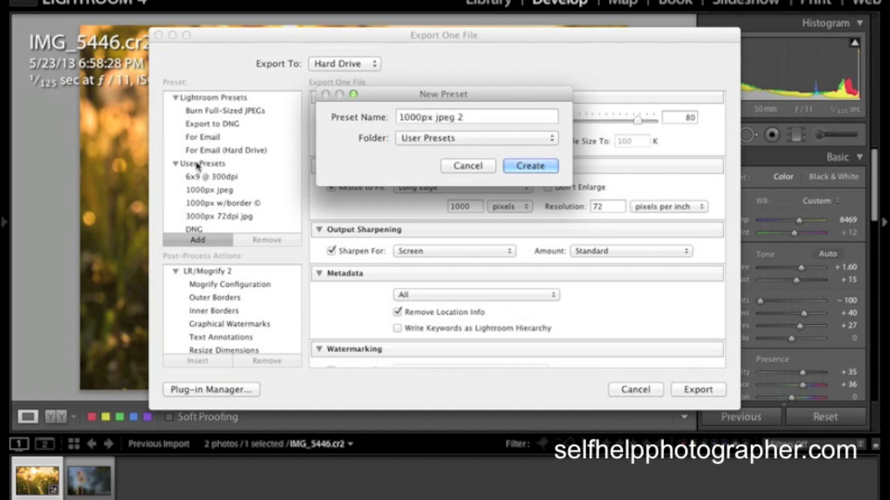
{"action": "left_click", "coordinate": [536, 165]}
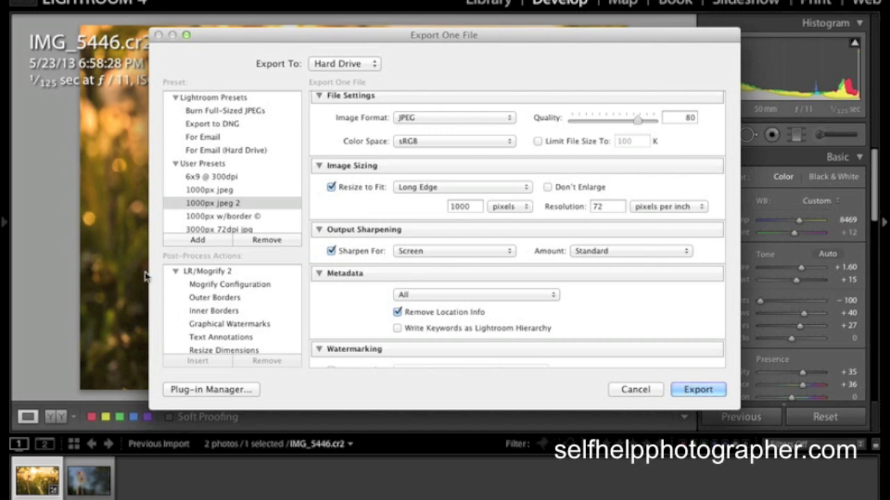
{"action": "left_click", "coordinate": [207, 206]}
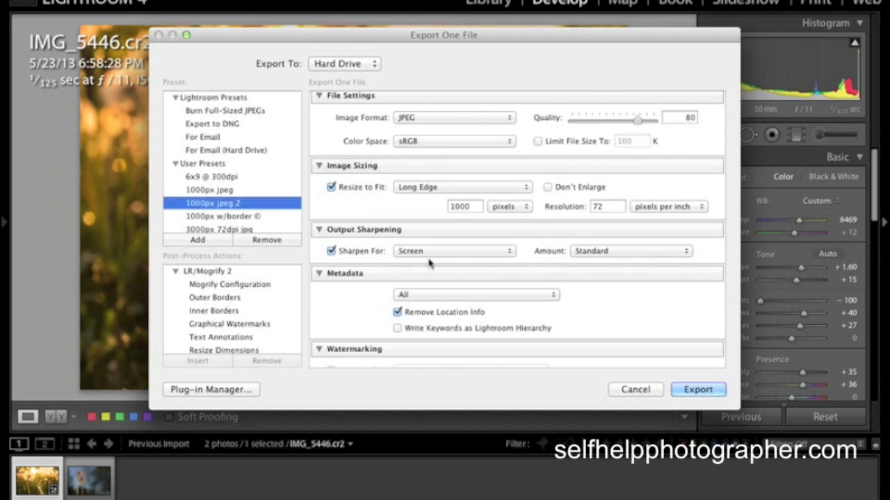
{"action": "scroll", "coordinate": [522, 327], "scroll_direction": "down", "scroll_amount": 3}
{"action": "scroll", "coordinate": [526, 323], "scroll_direction": "up", "scroll_amount": 10}
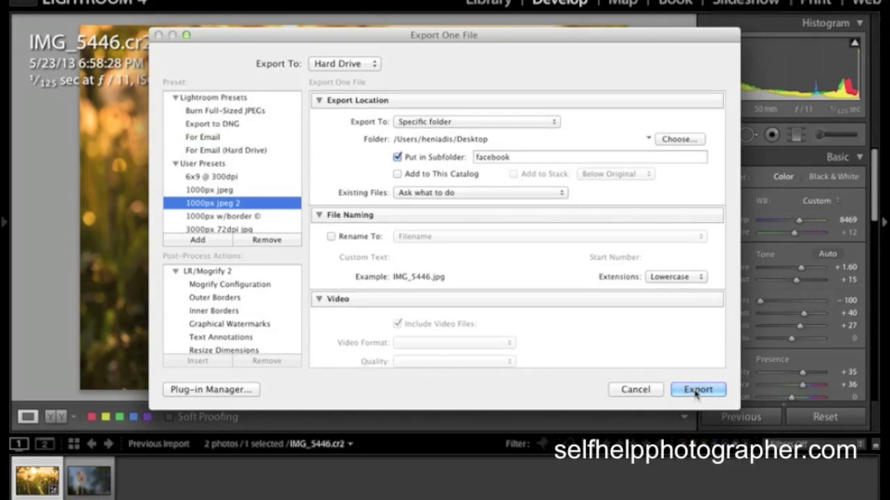
Export the dandelion photo, then hide Lightroom with Cmd+H to reveal the desktop
{"action": "left_click", "coordinate": [697, 390]}
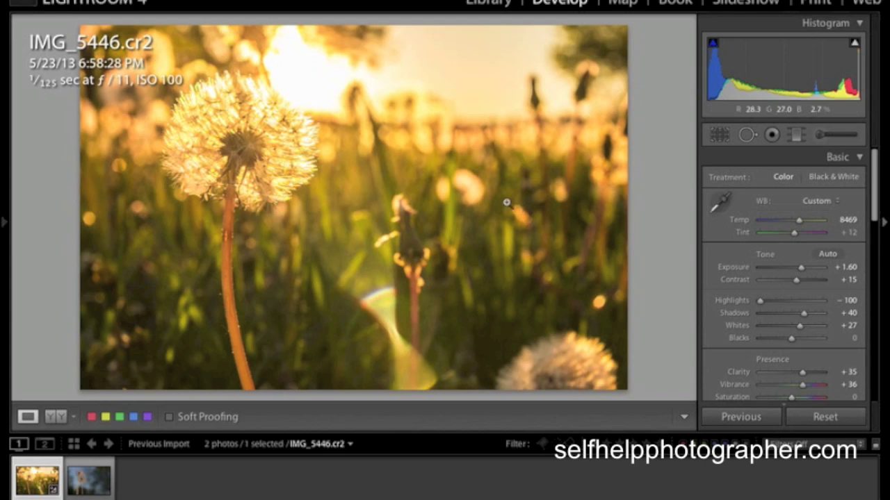
{"action": "key", "text": "super+h"}
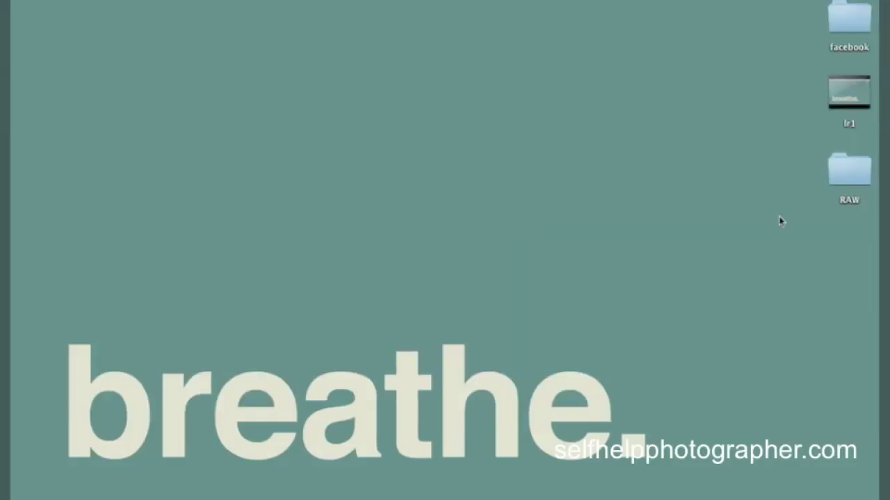
Open the desktop 'facebook' folder and Quick Look the exported IMG_5446.jpg to check the warm dandelion edit
{"action": "left_click", "coordinate": [852, 28]}
{"action": "double_click", "coordinate": [852, 27]}
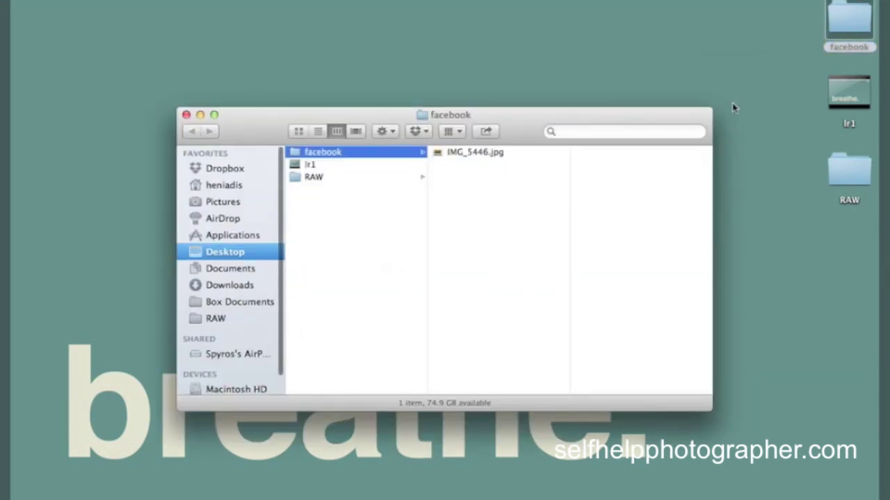
{"action": "left_click", "coordinate": [465, 153]}
{"action": "key", "text": "space"}
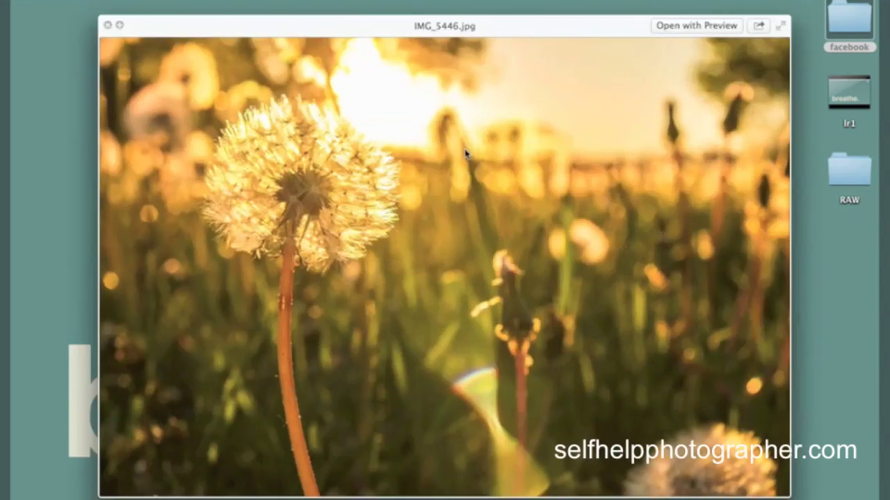